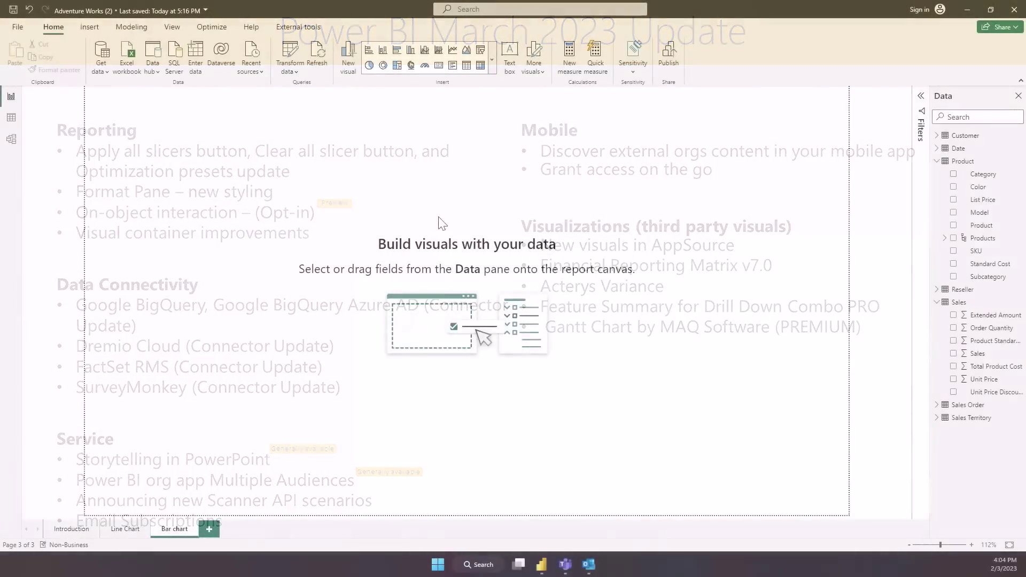
Create a visual from Order Quantity, split by Product Category
left_click_drag(978, 327, 457, 216)
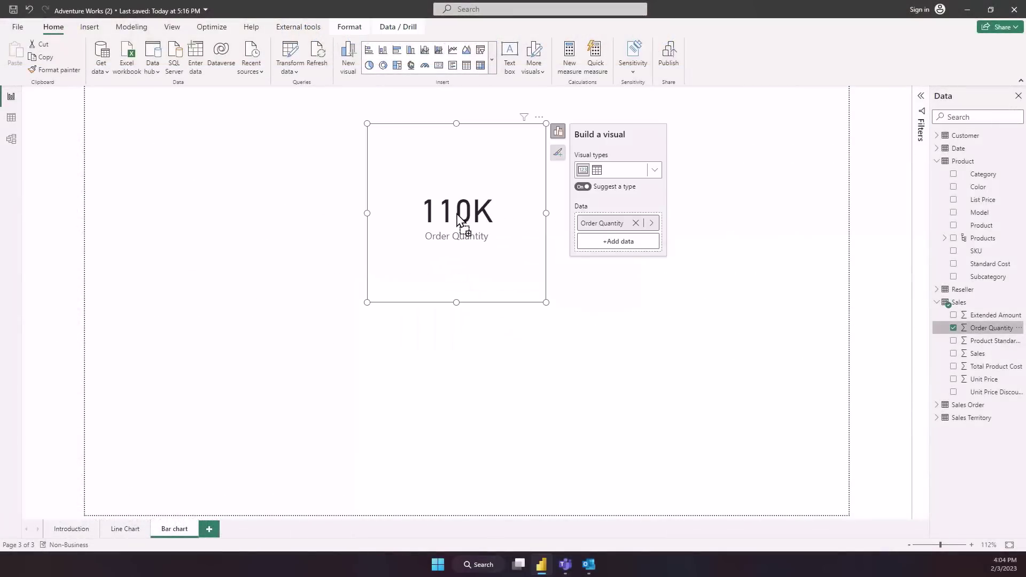
left_click(641, 243)
left_click(676, 192)
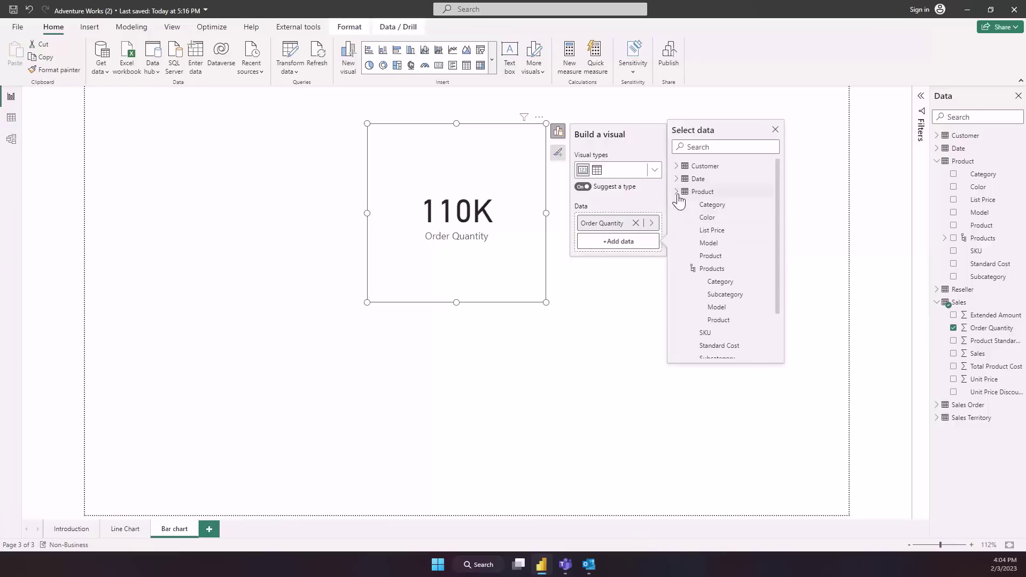
left_click(693, 205)
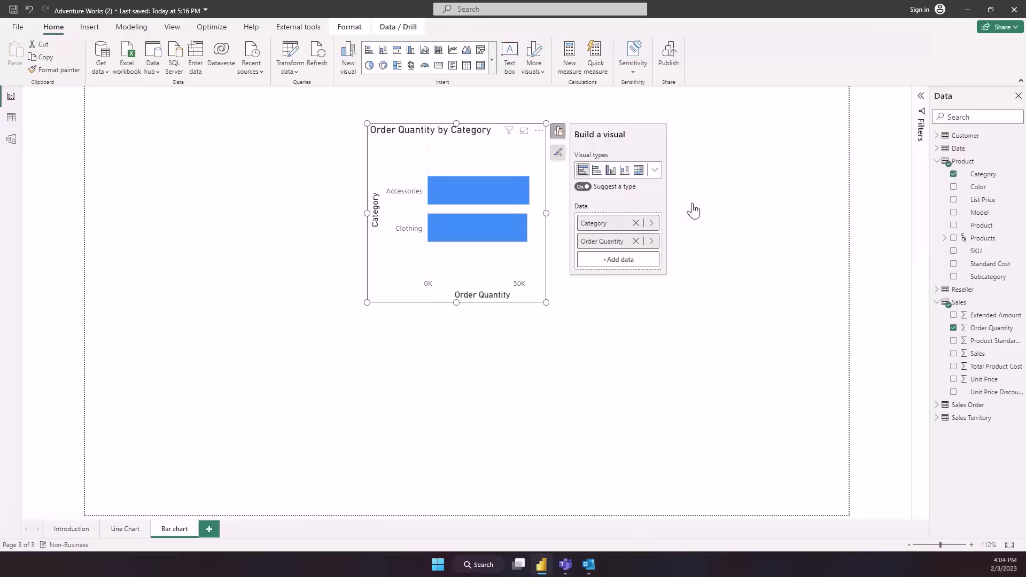
Add the Date hierarchy and replace Order Quantity with Sales
left_click(644, 262)
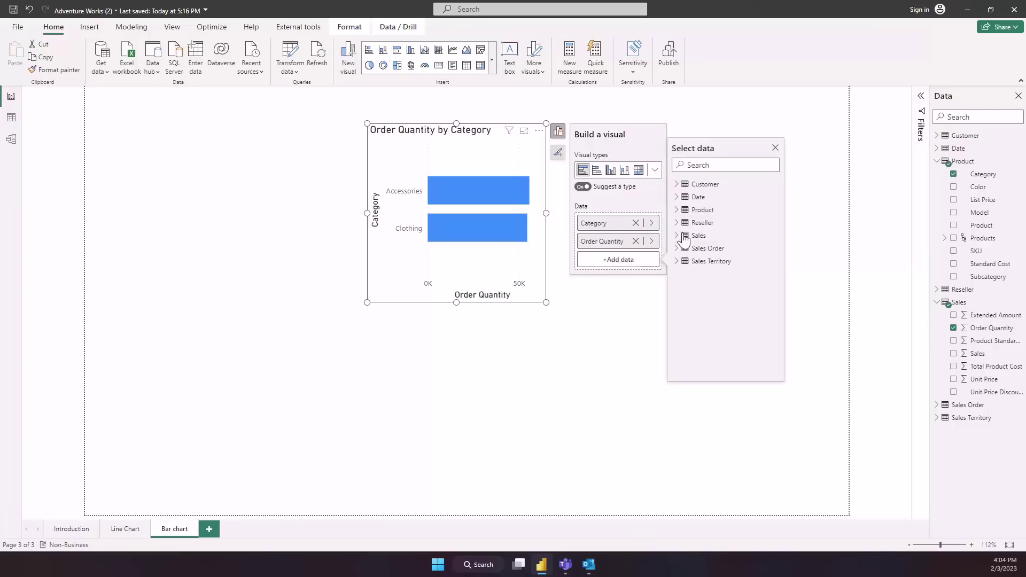
left_click(678, 197)
left_click(697, 210)
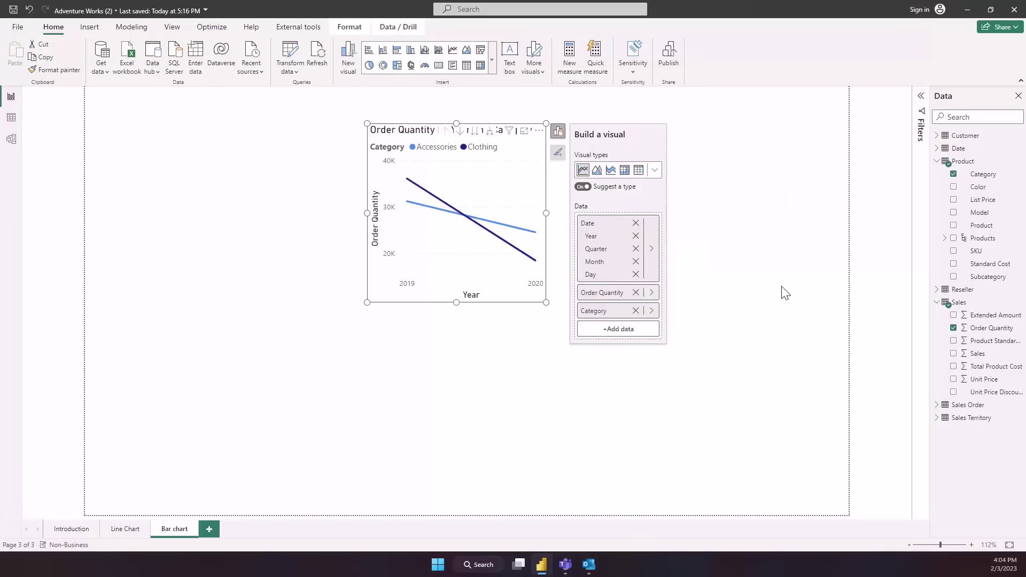
left_click(652, 294)
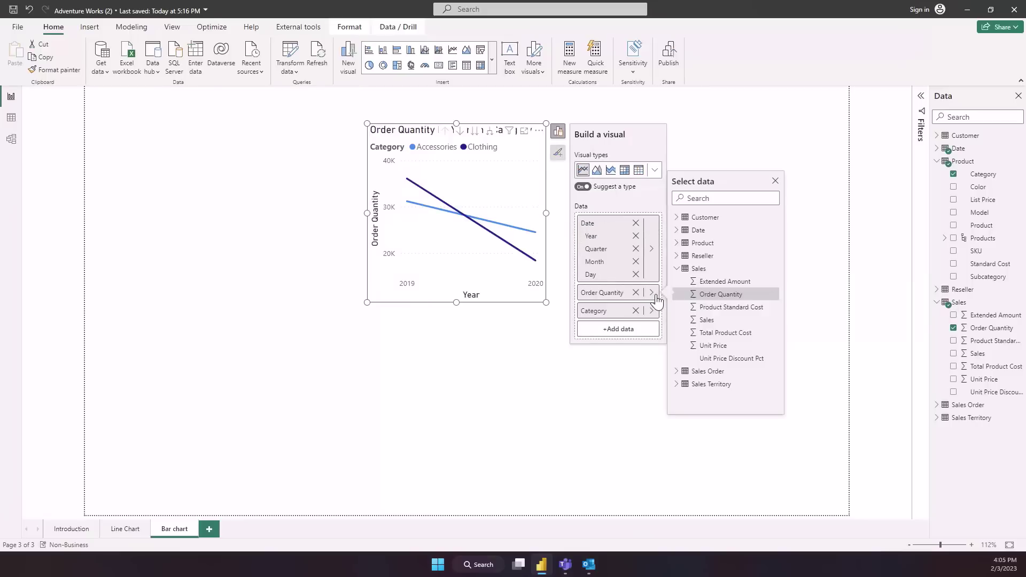
left_click(707, 320)
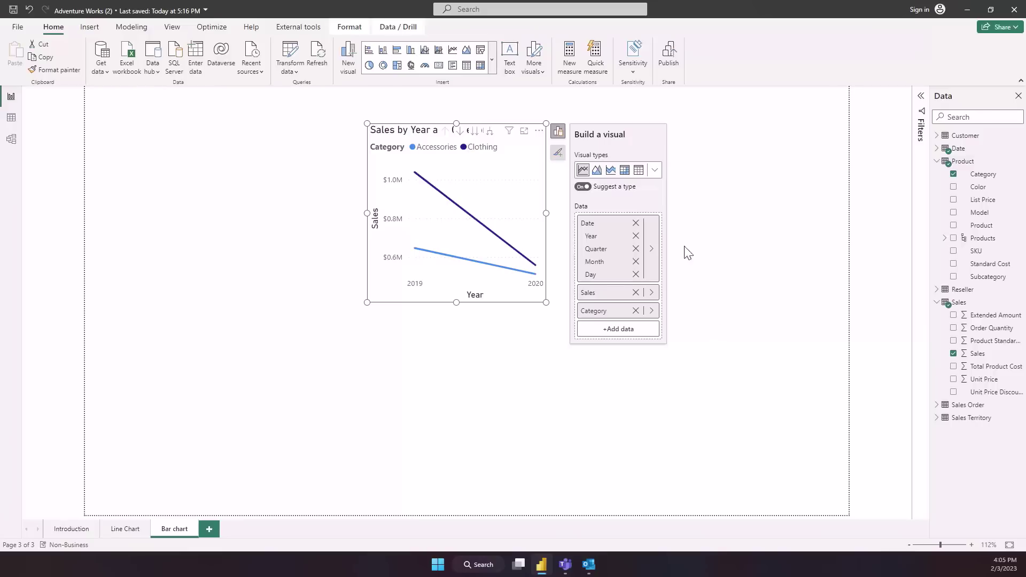
Try a clustered column chart, revert to a line chart, and expand the axis to quarters
left_click(654, 171)
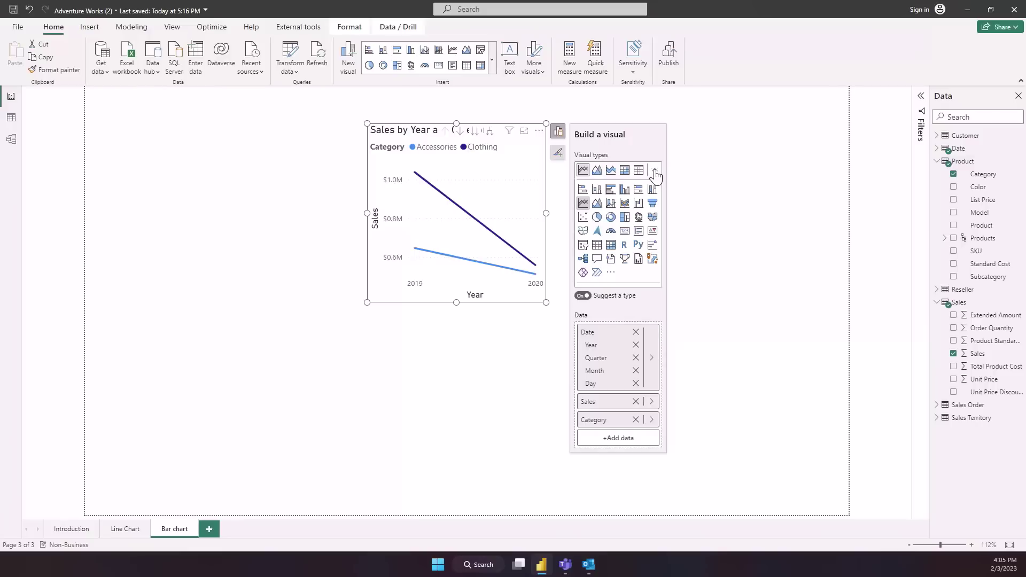
left_click(626, 191)
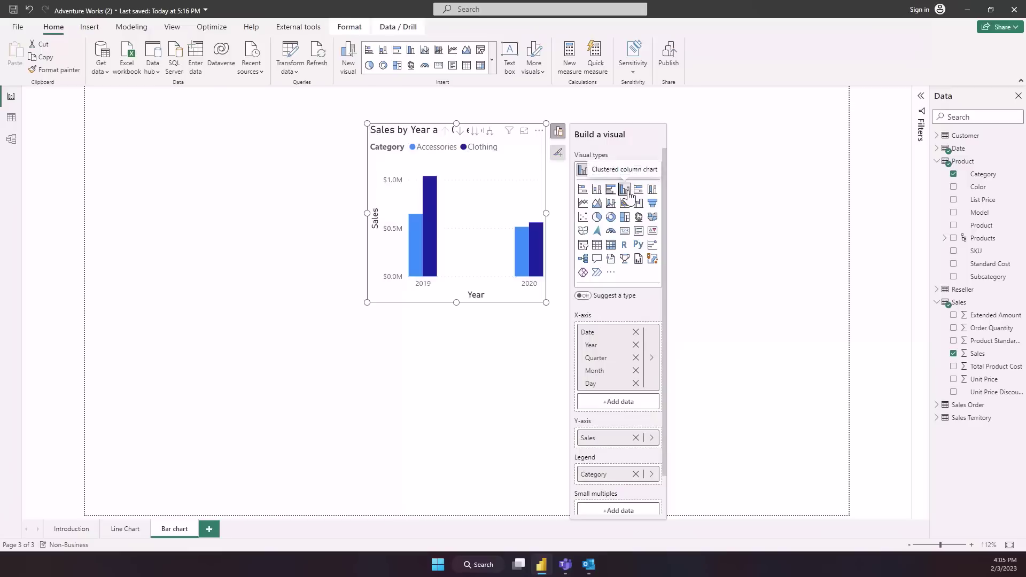
scroll(656, 316, "down", 2)
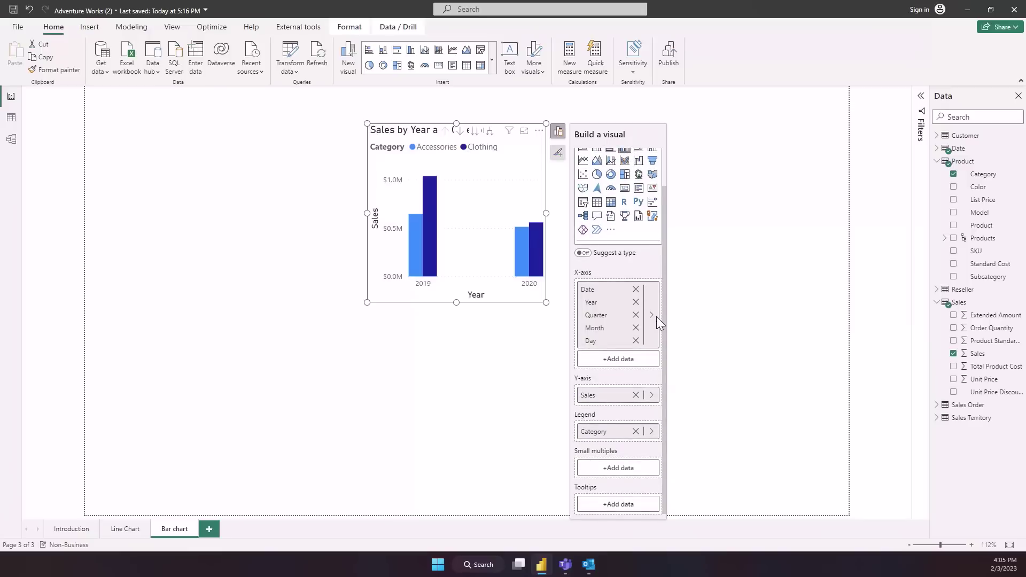
scroll(656, 317, "up", 2)
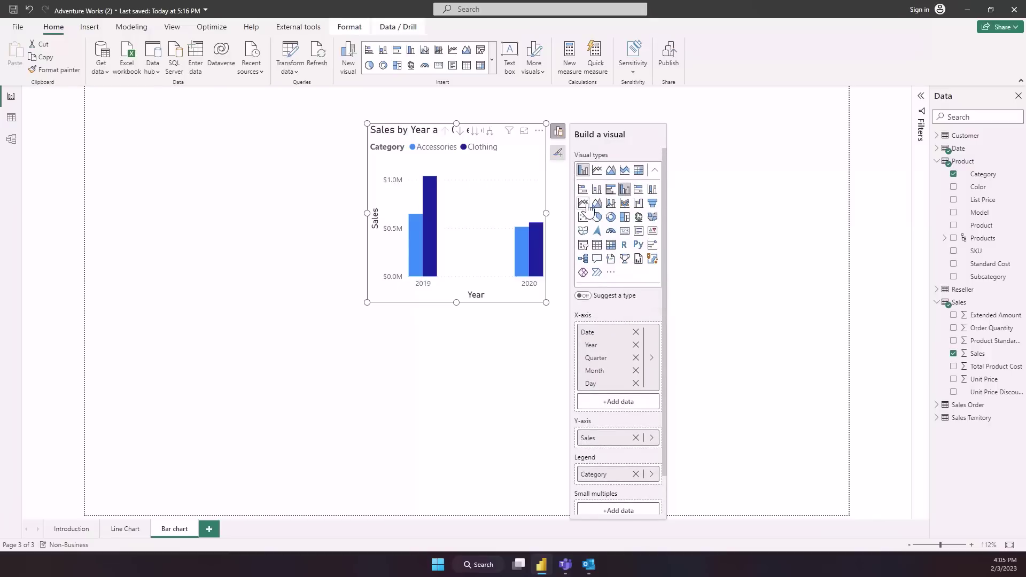
left_click(583, 203)
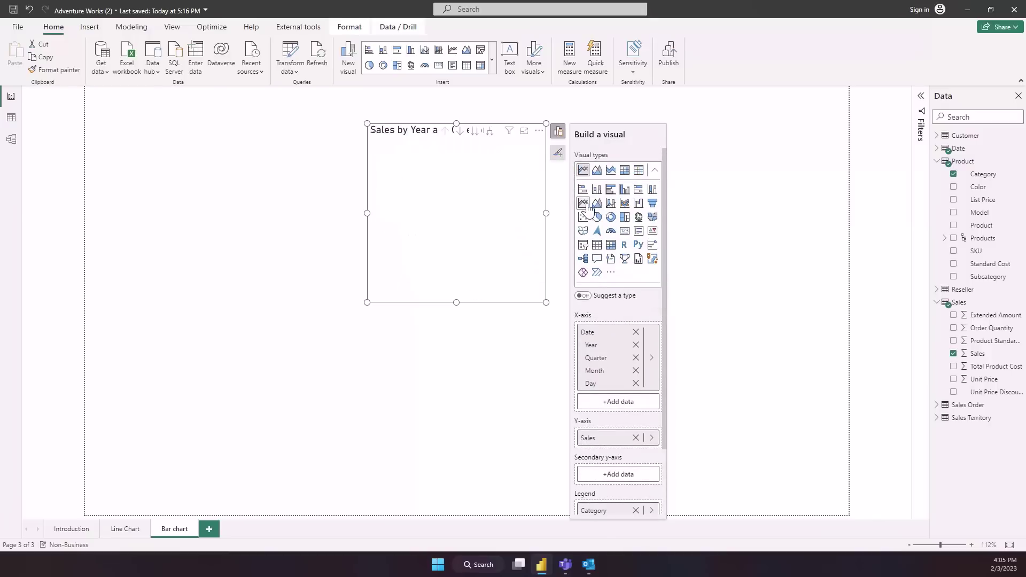
left_click(490, 132)
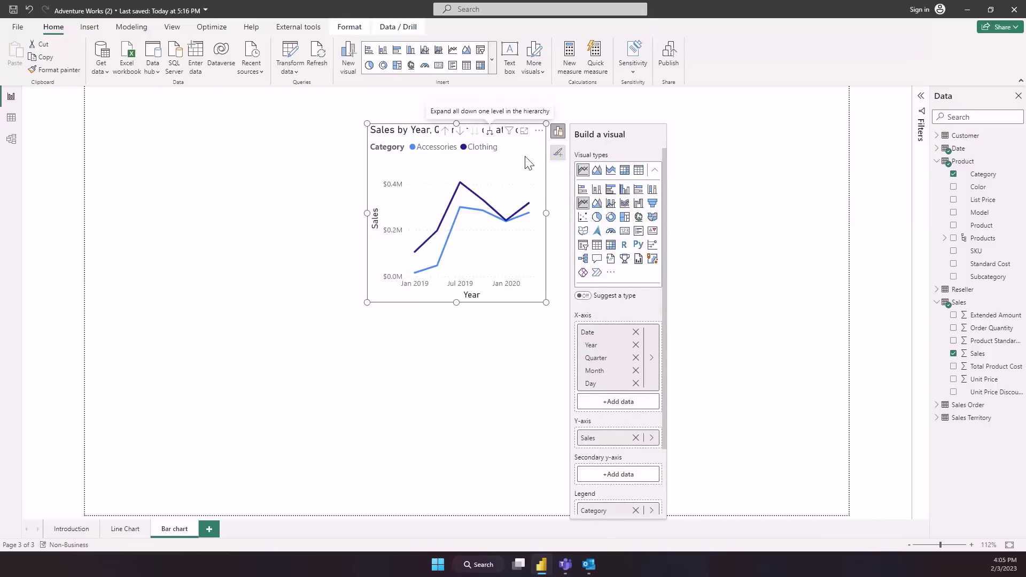
Add series name labels, point markers and a dashed trend line, leaving data labels off
left_click(557, 152)
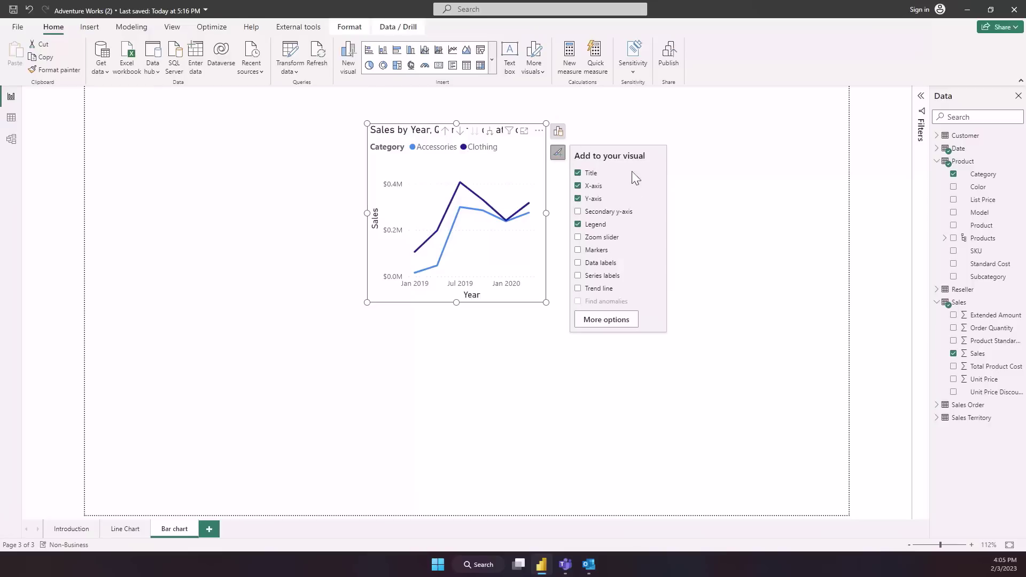
left_click(578, 263)
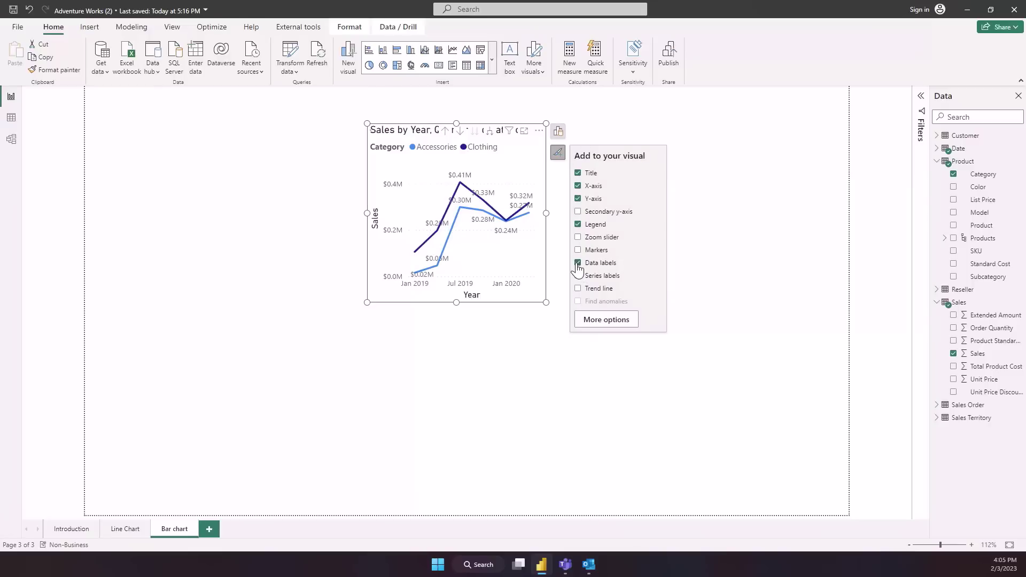
left_click(577, 264)
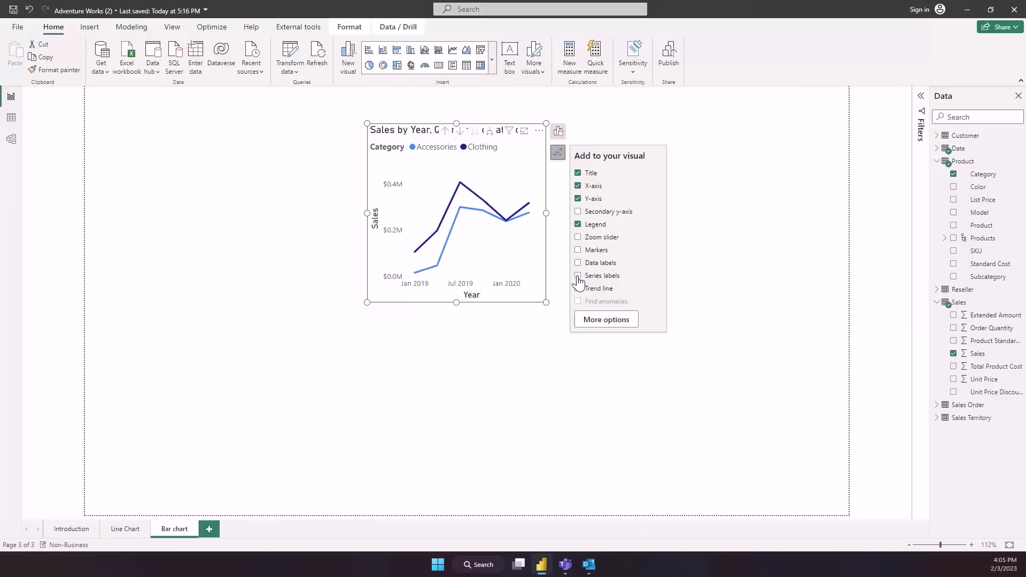
left_click(578, 276)
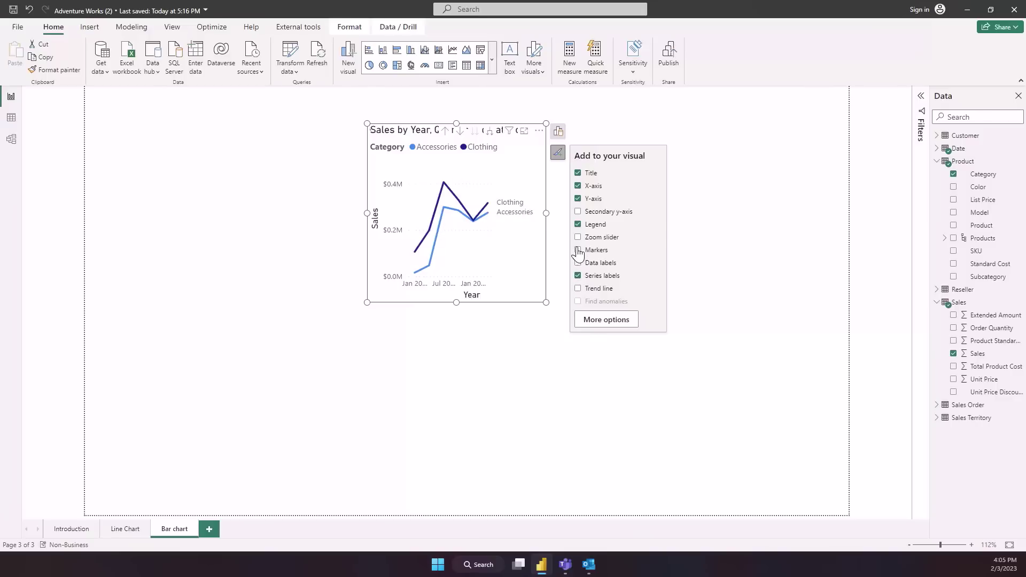
left_click(578, 250)
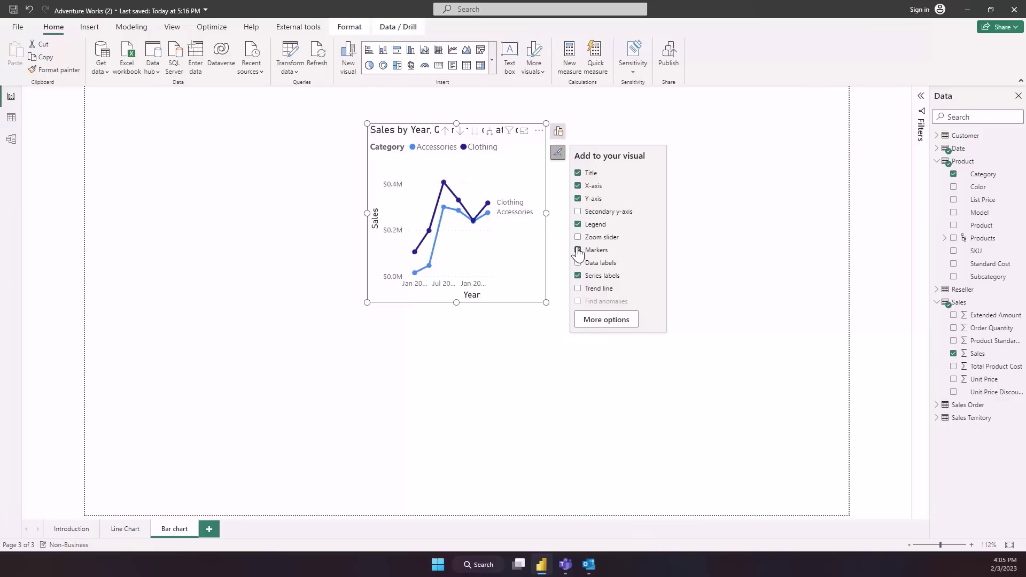
left_click(578, 289)
left_click(556, 345)
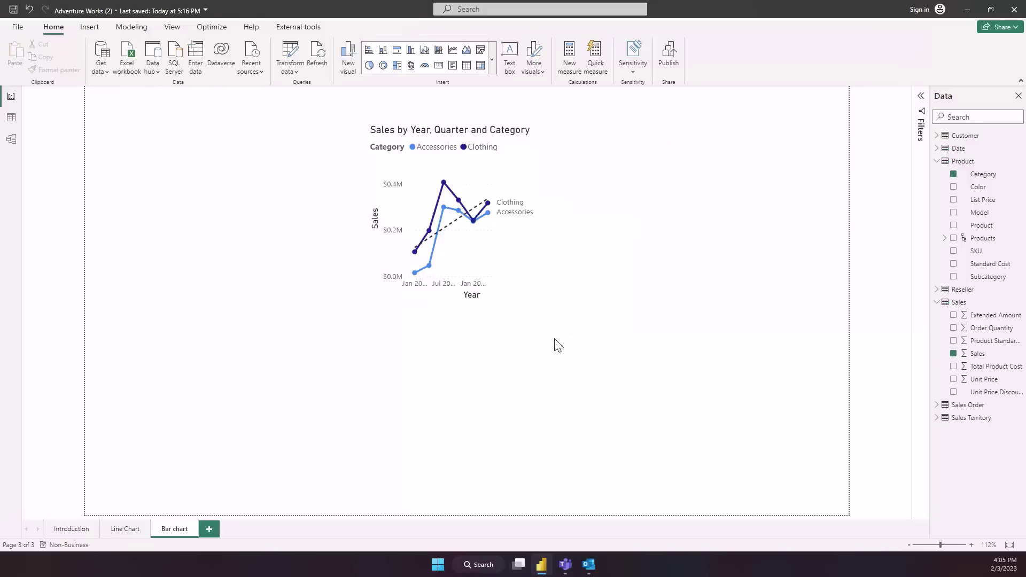
left_click(444, 300)
Enlarge the chart, open its Format pane, then view its shortcut menu
left_click_drag(367, 302, 264, 344)
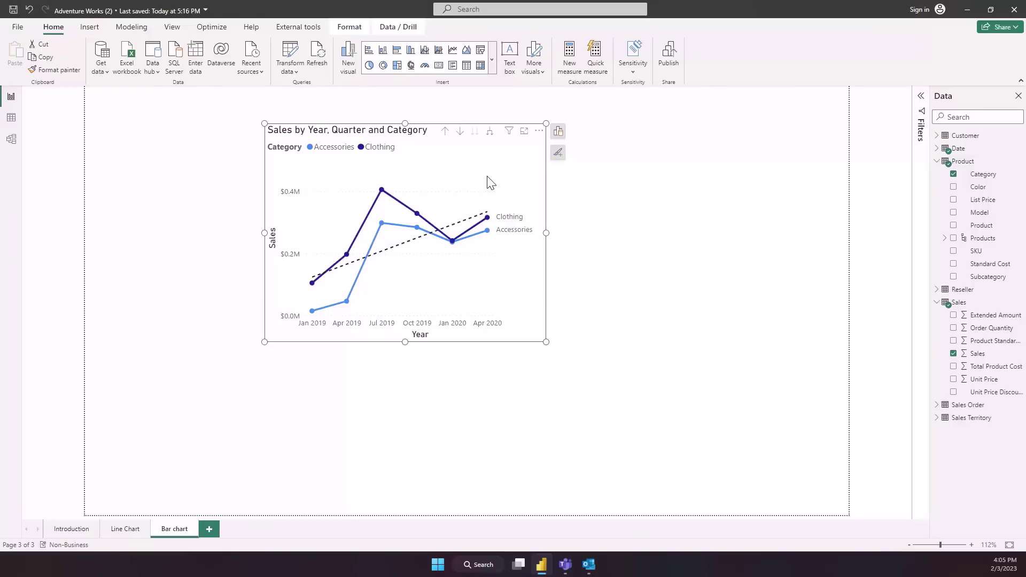
double_click(508, 179)
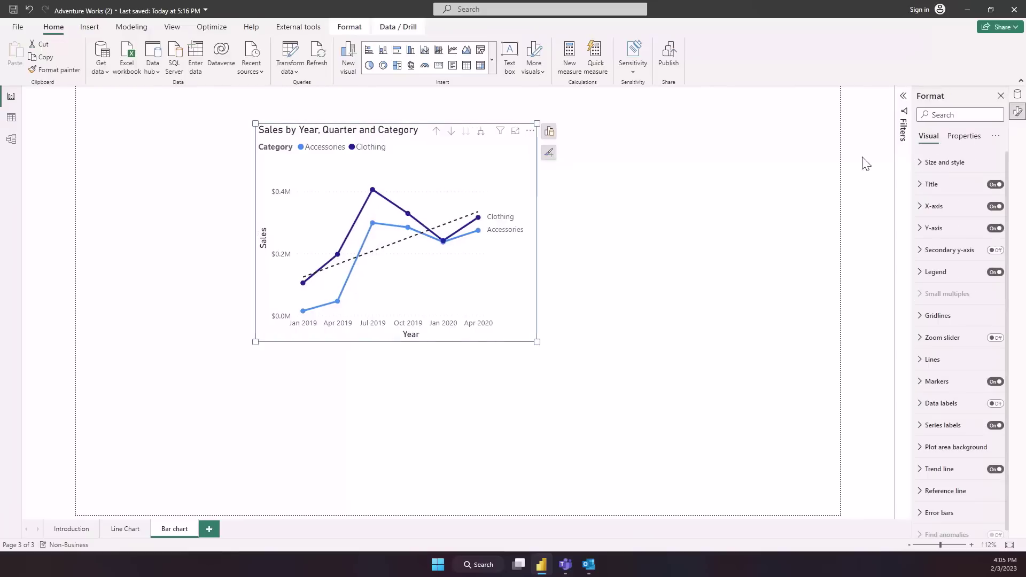
left_click(725, 218)
left_click(511, 281)
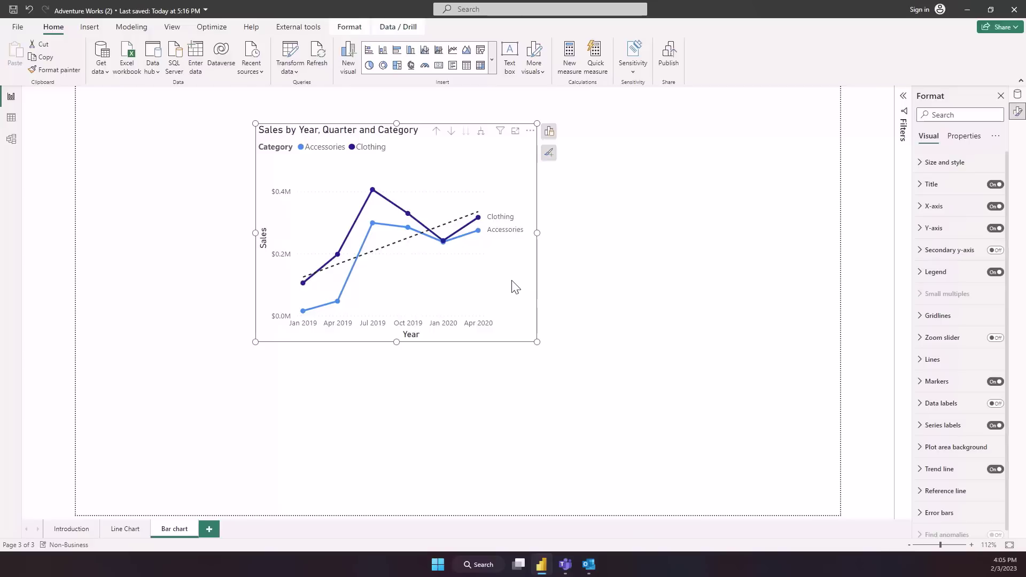
right_click(512, 282)
left_click(538, 366)
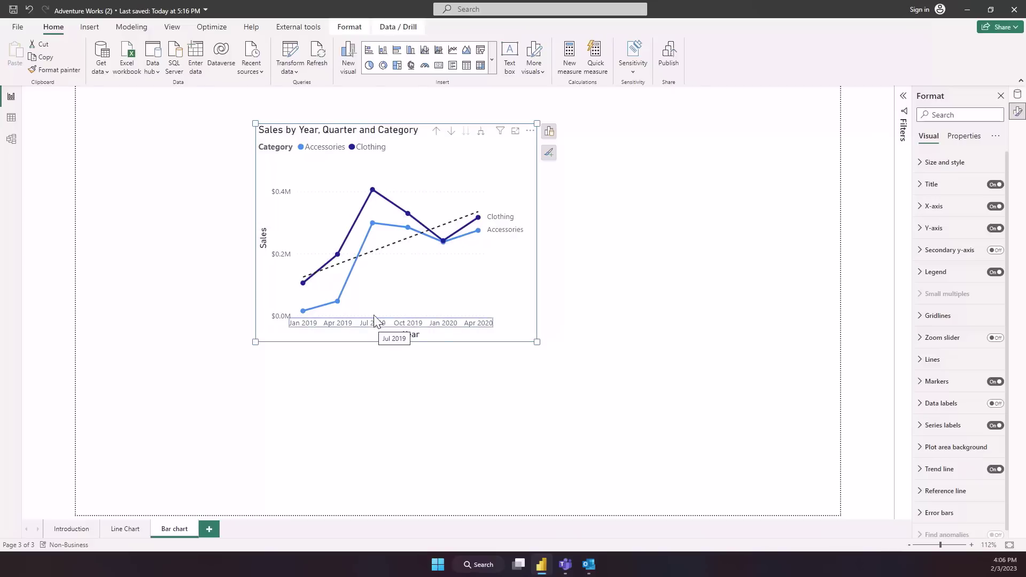
Recolour the Clothing series line from dark blue to the orange theme colour
right_click(373, 192)
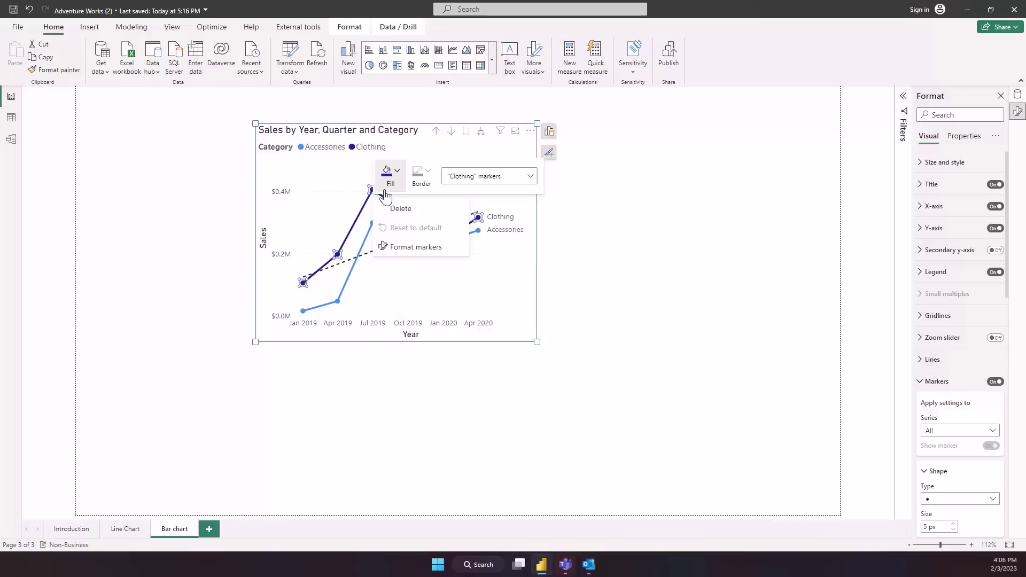
left_click(530, 187)
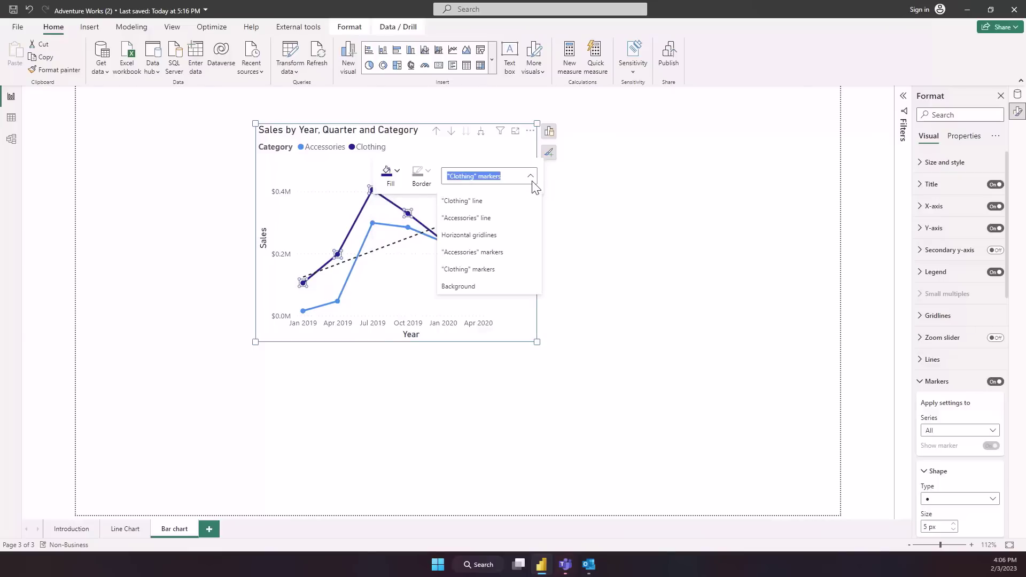
left_click(493, 207)
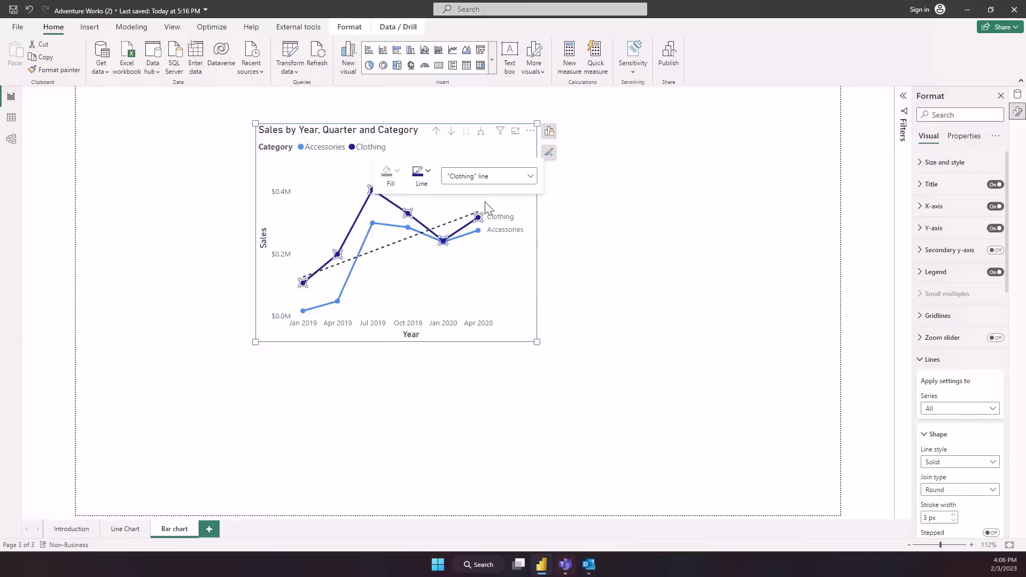
left_click(433, 181)
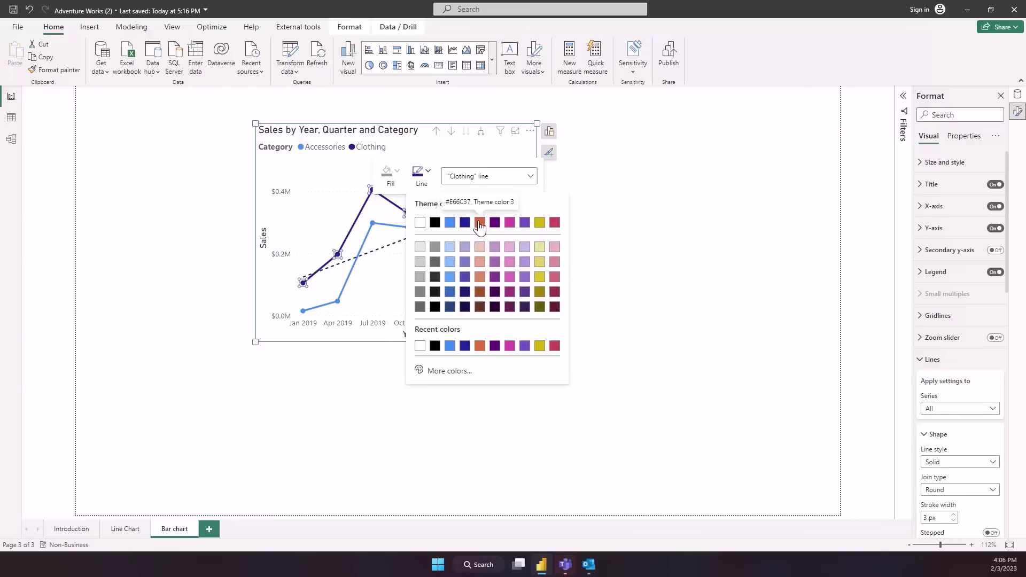
left_click(480, 223)
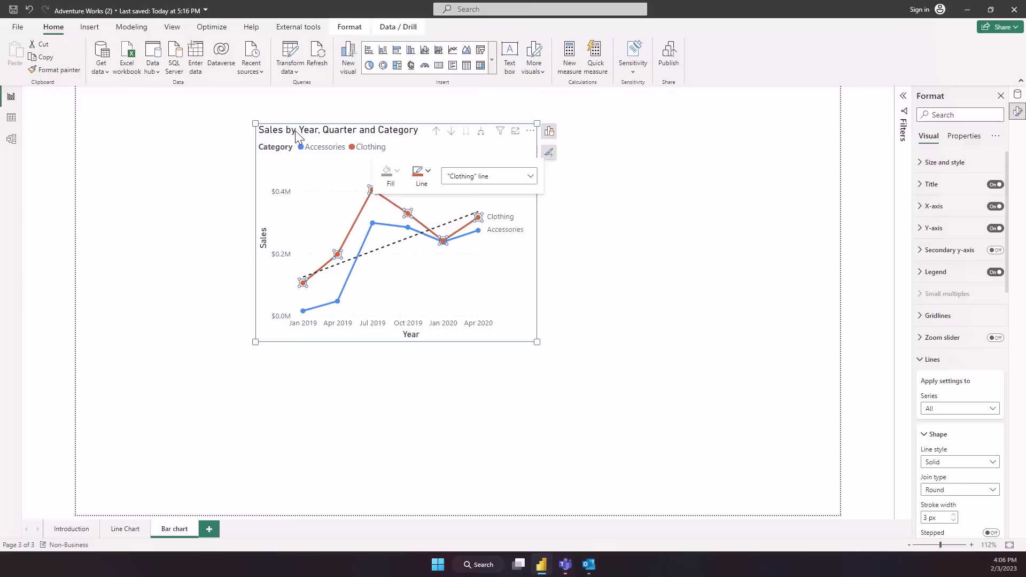
Rename the chart title to 'Sales over time'
left_click(340, 132)
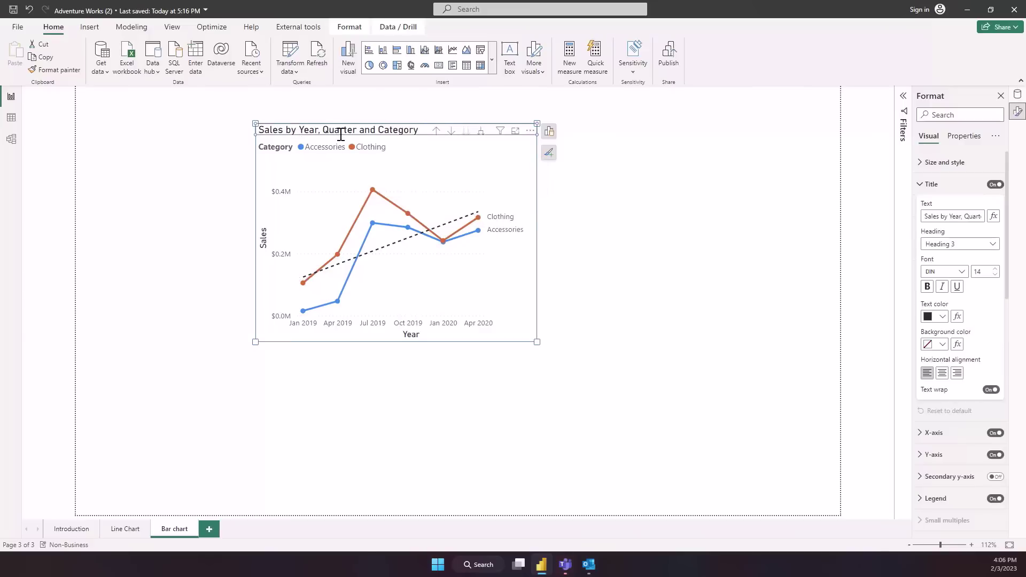
double_click(404, 131)
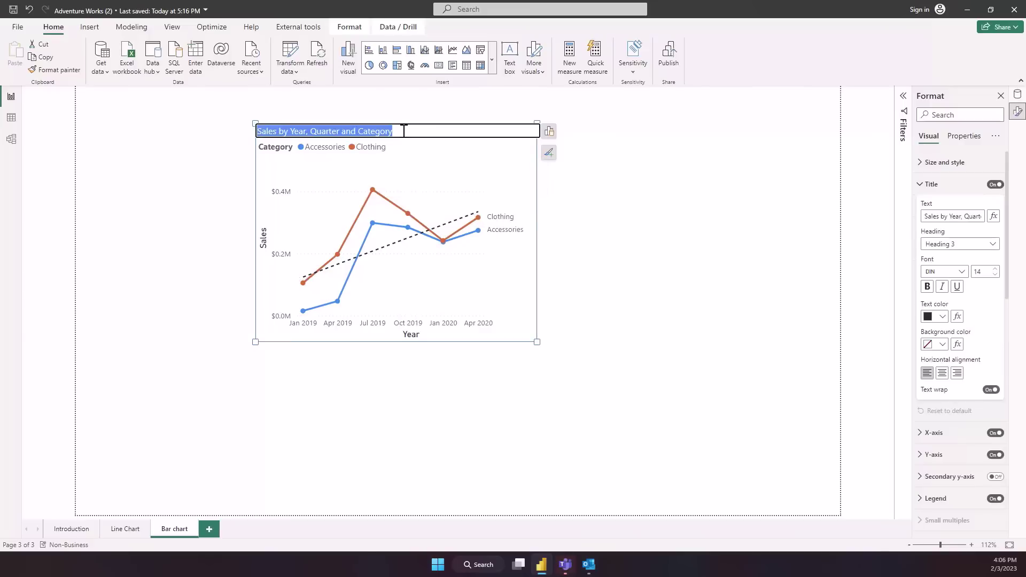
left_click(405, 131)
left_click_drag(405, 131, 279, 131)
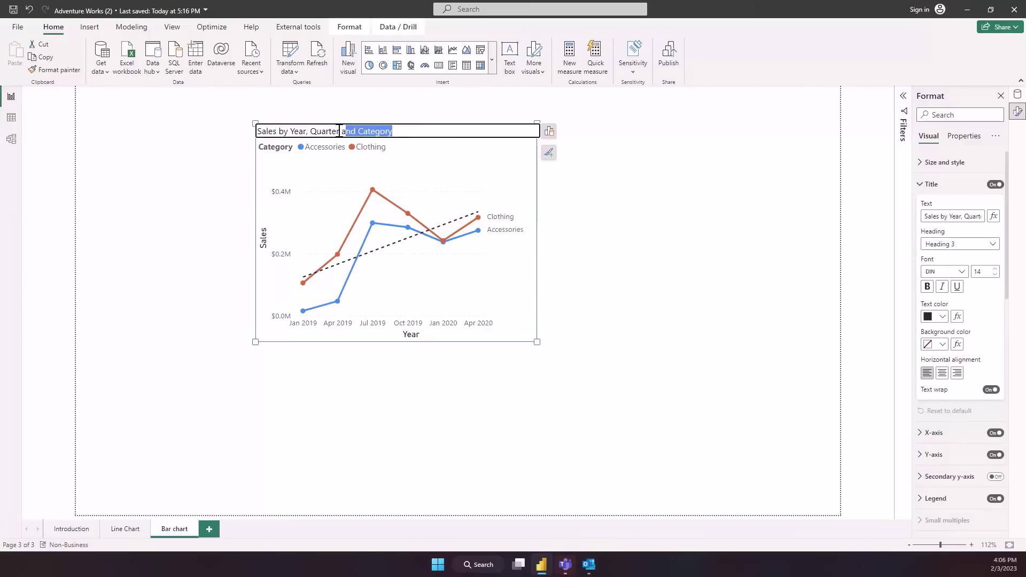
type("ove")
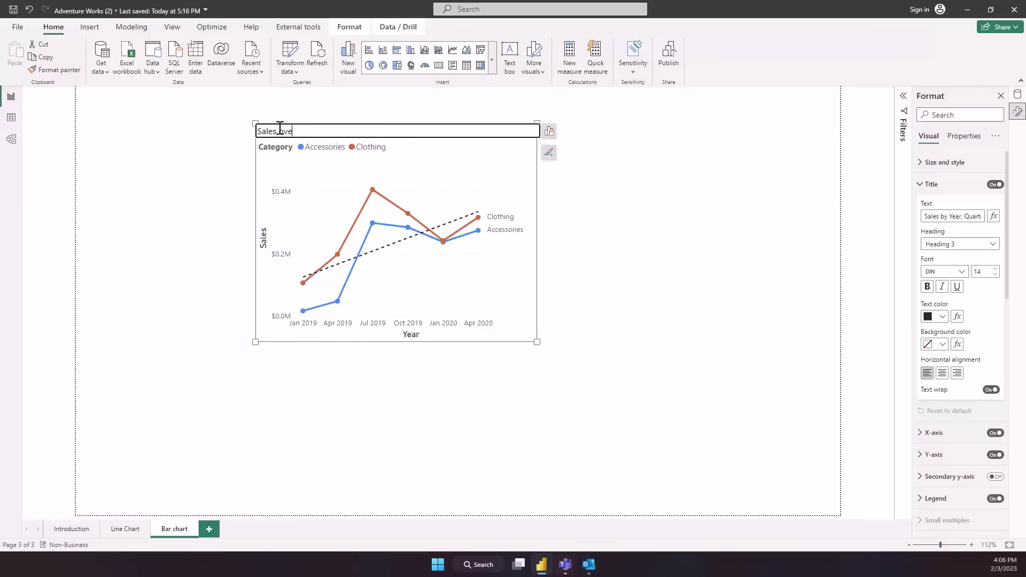
type("r time")
left_click(396, 159)
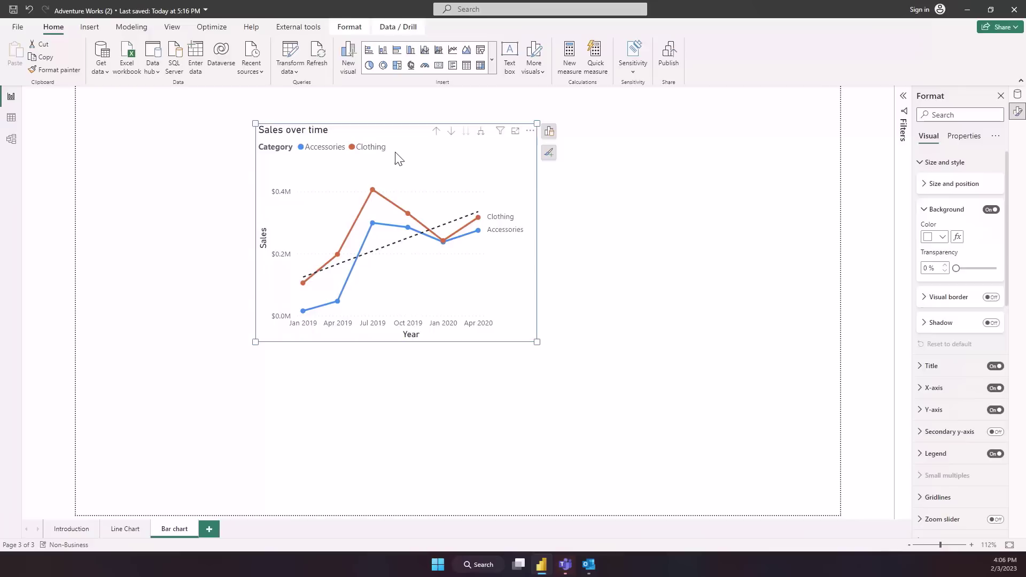
Format the title with a black background, white centred text and font size 16
right_click(371, 130)
left_click(436, 126)
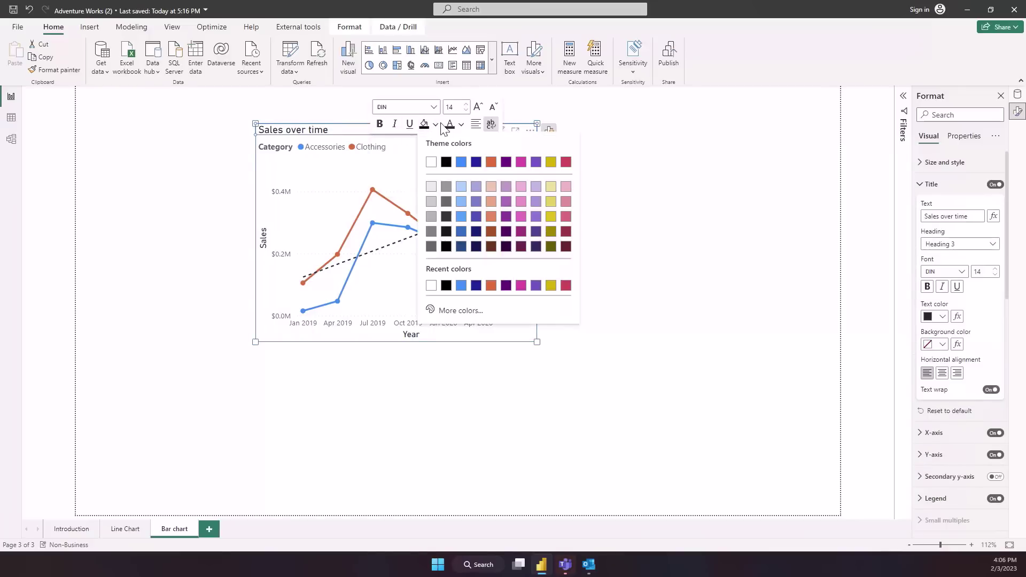
left_click(446, 162)
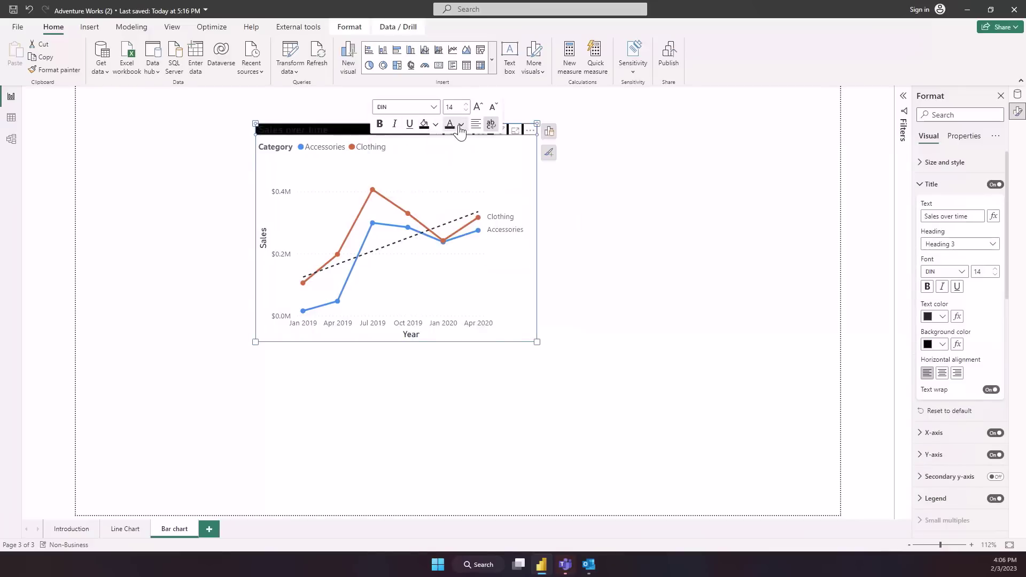
left_click(461, 125)
left_click(456, 162)
left_click(475, 124)
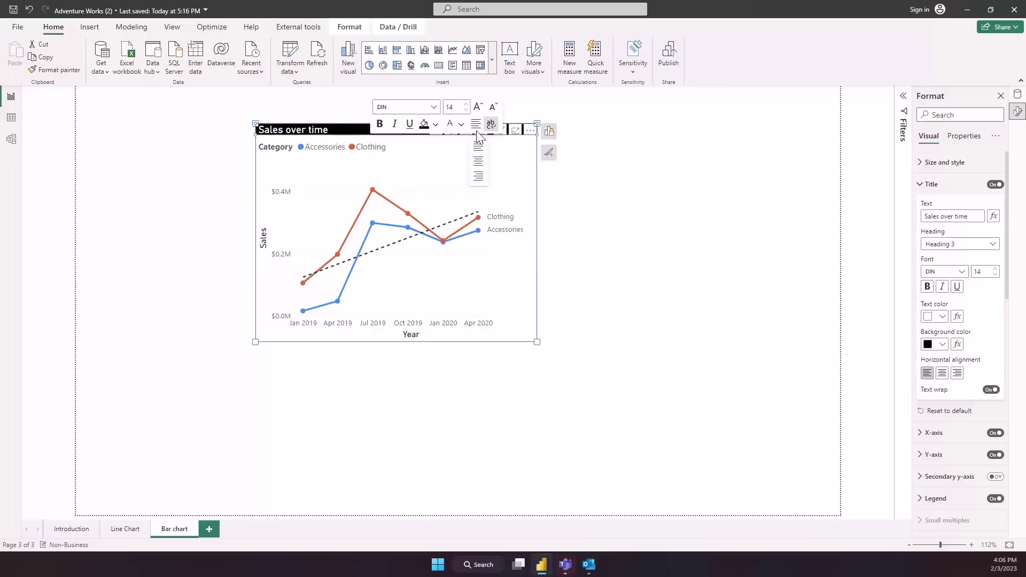
left_click(478, 162)
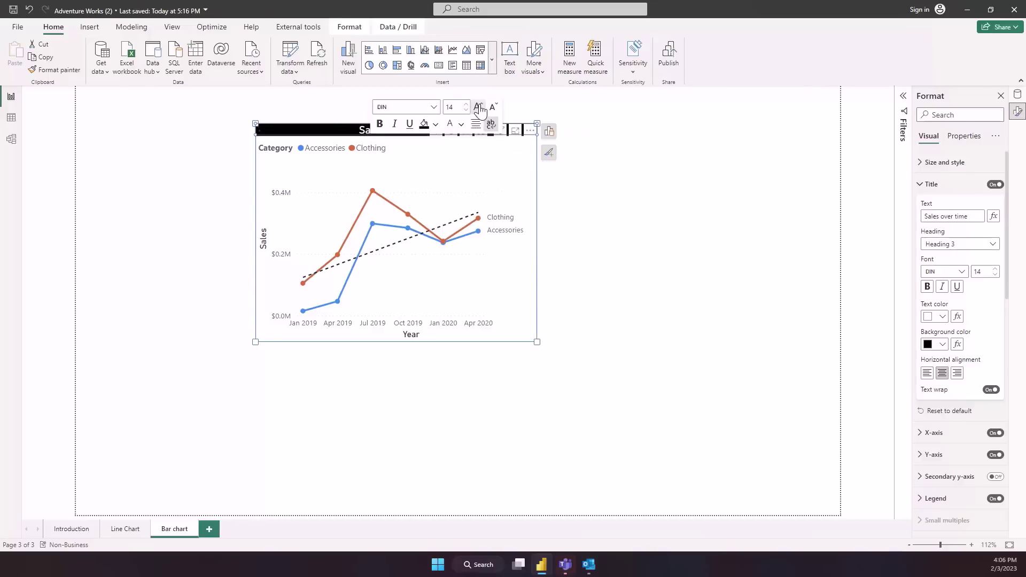
left_click(479, 107)
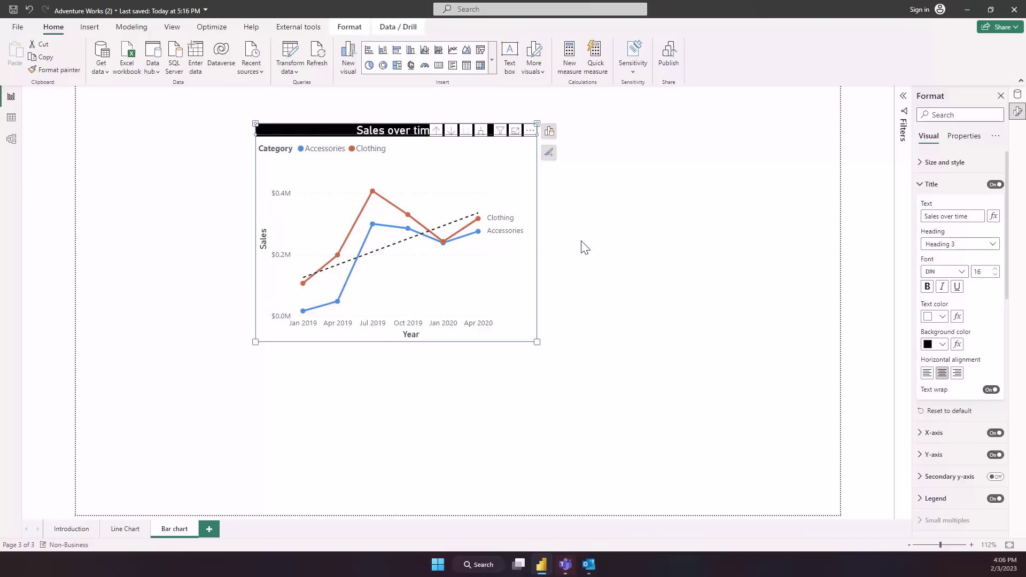
left_click(519, 283)
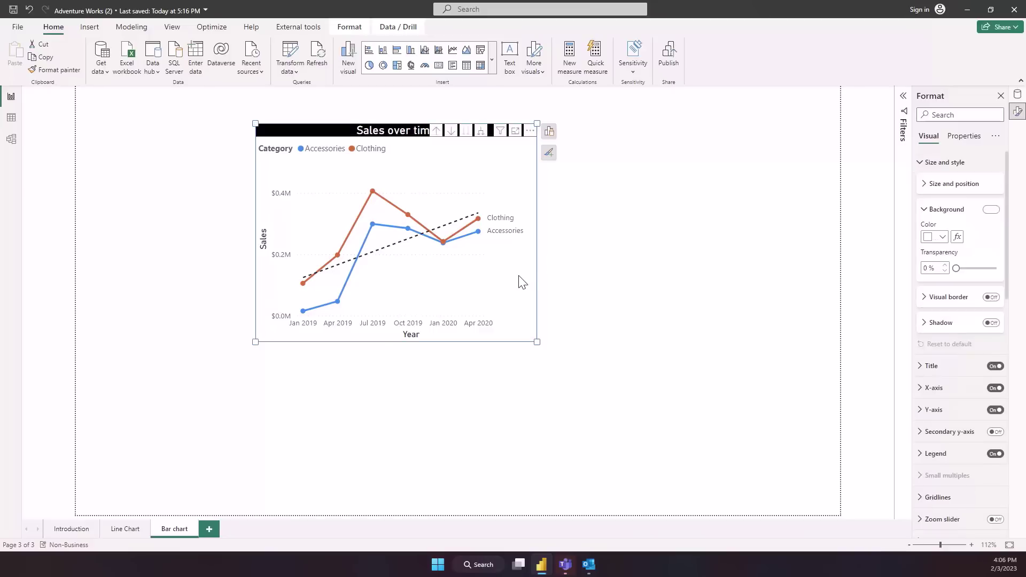
left_click(588, 273)
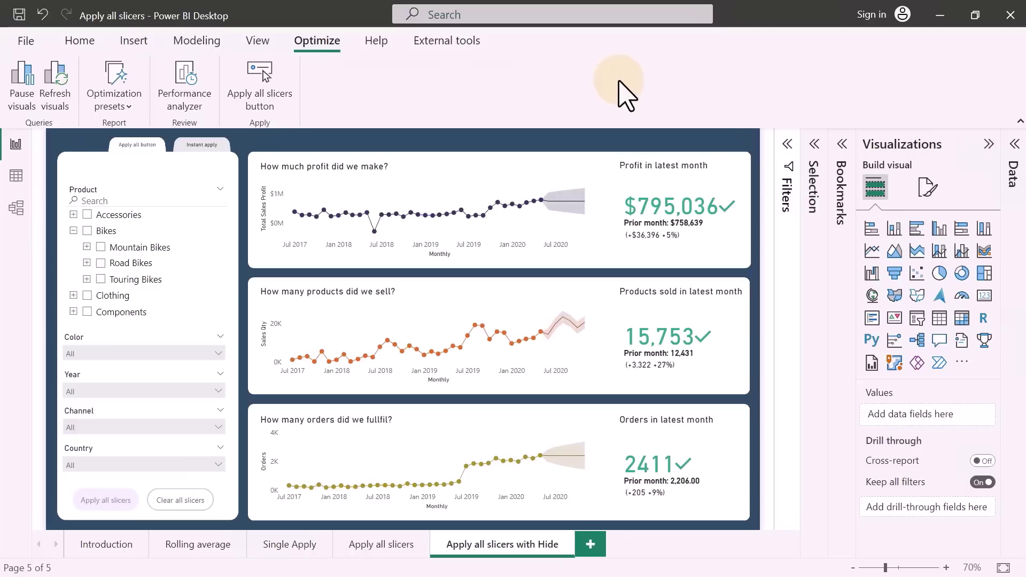
left_click(88, 231)
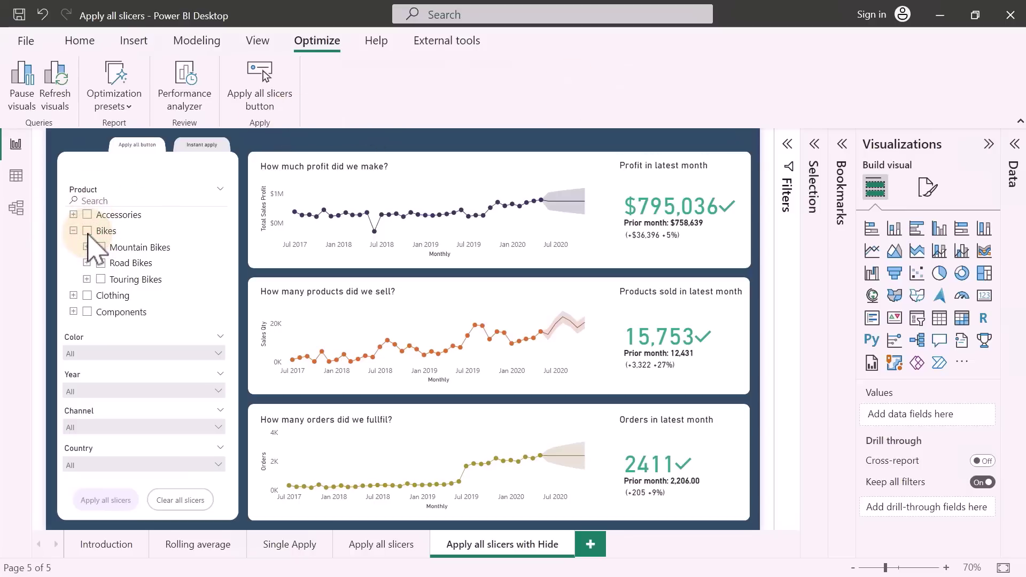
left_click(104, 354)
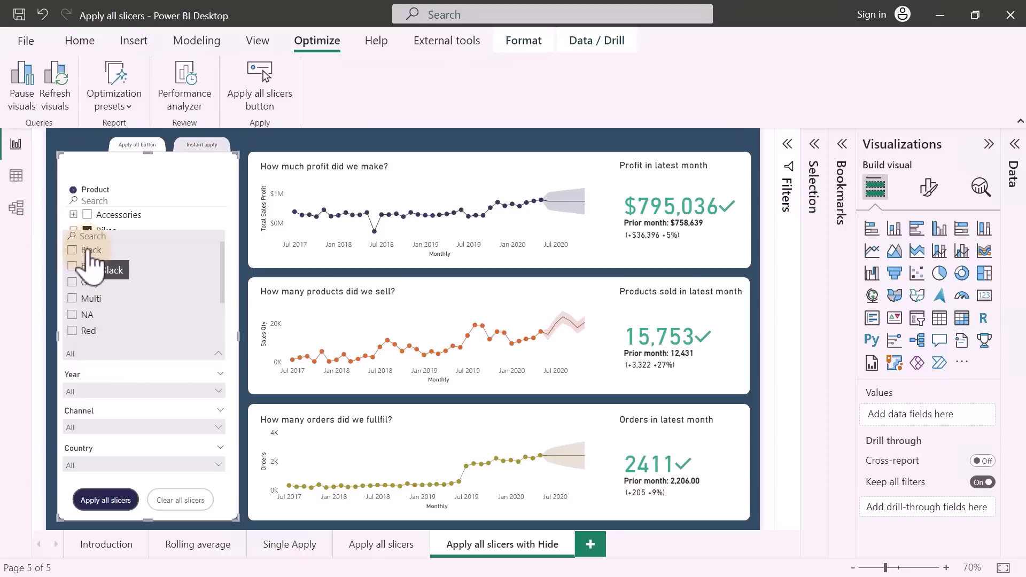
left_click(87, 264)
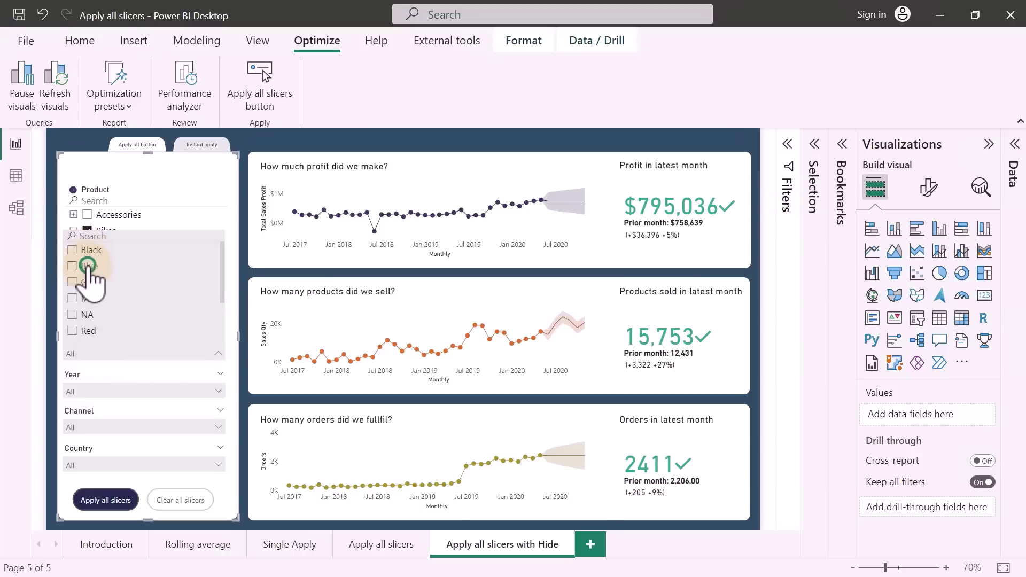
left_click(247, 401)
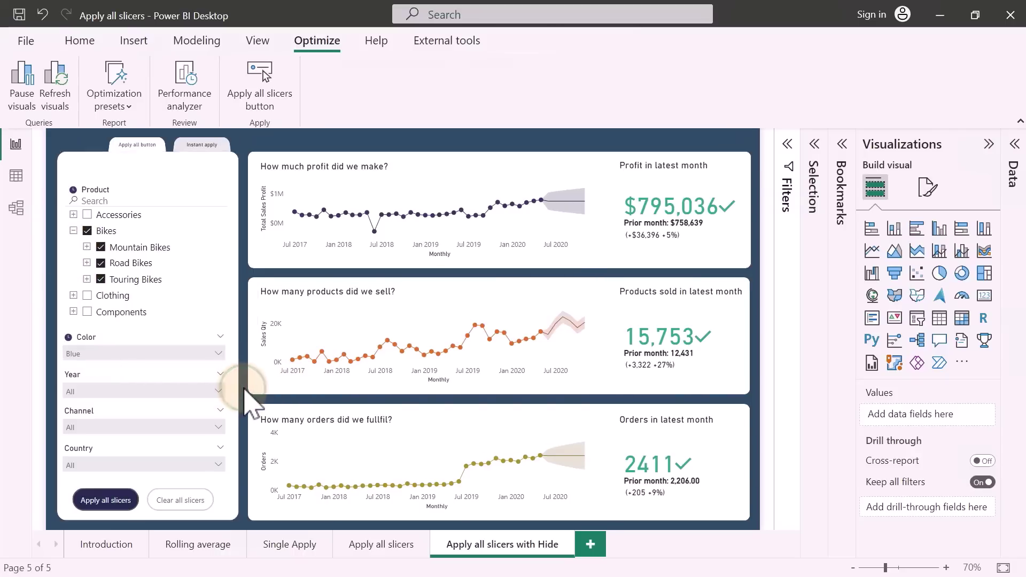
left_click(102, 501, "ctrl")
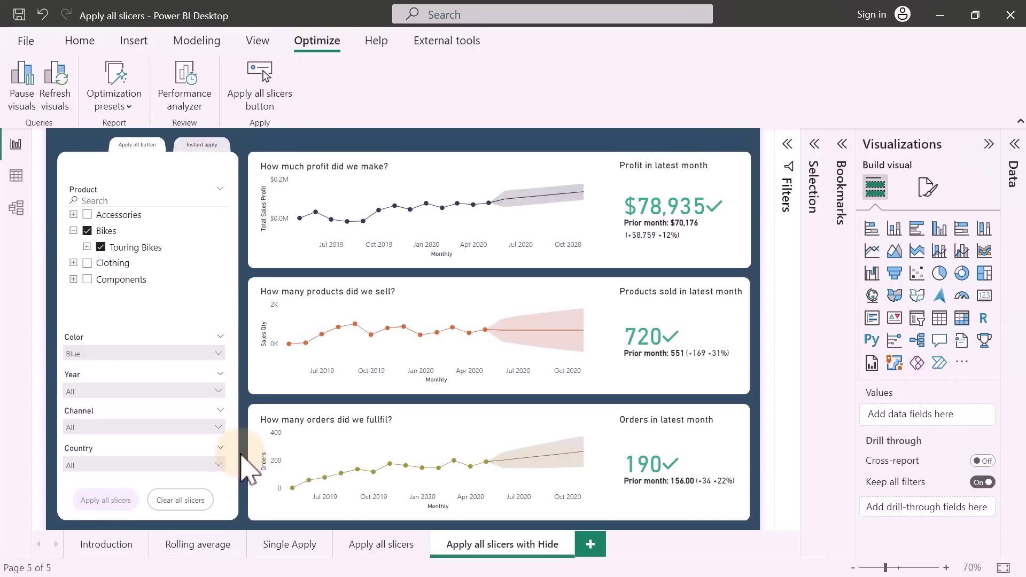
mouse_move(181, 500)
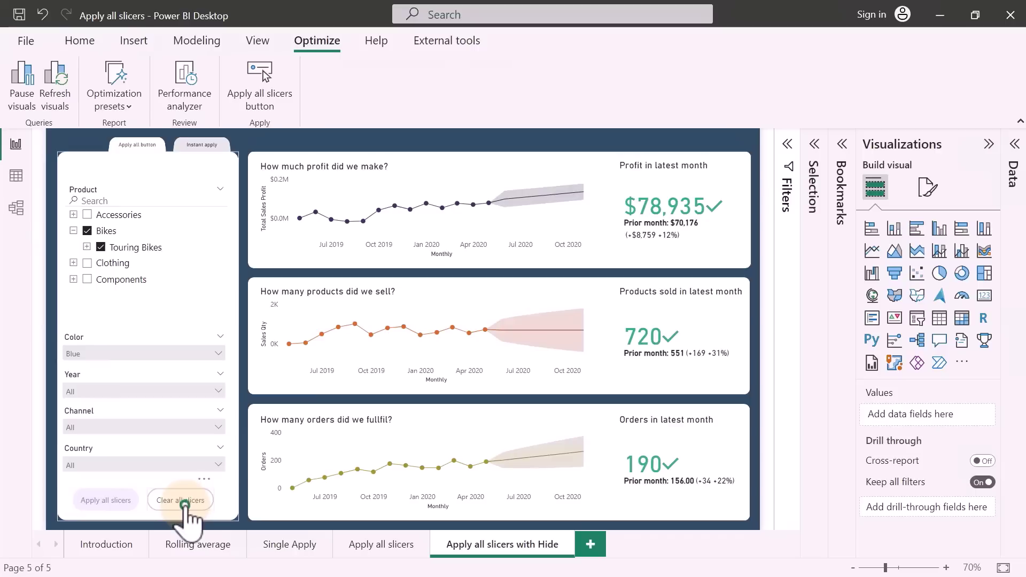
left_click(185, 505)
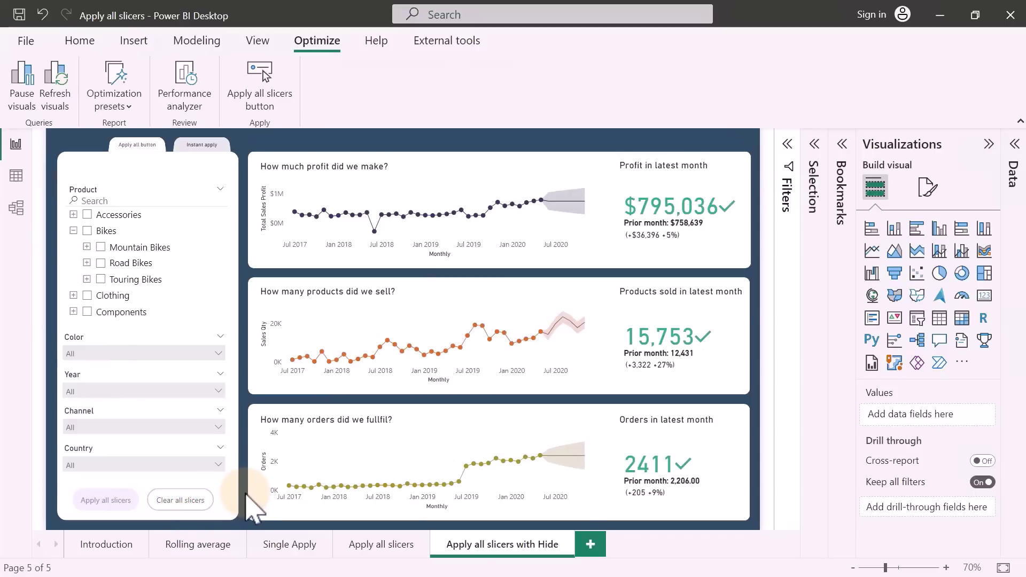
left_click(244, 497)
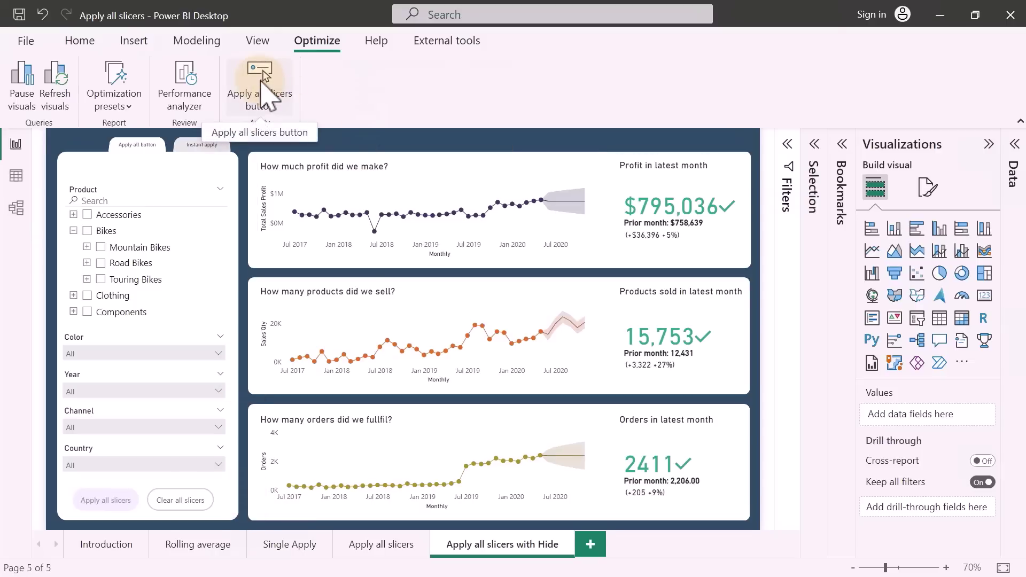
left_click(134, 42)
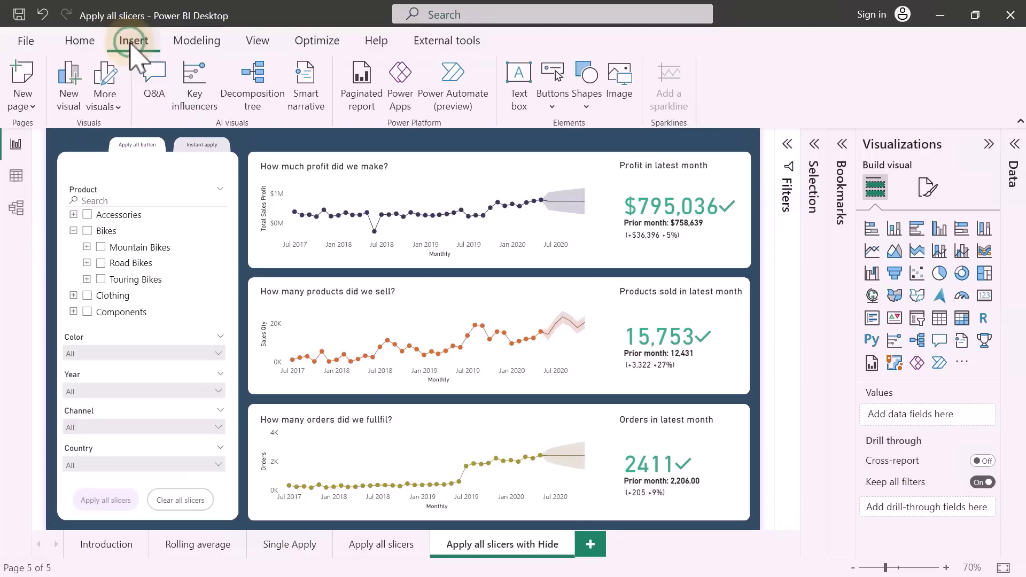
left_click(553, 86)
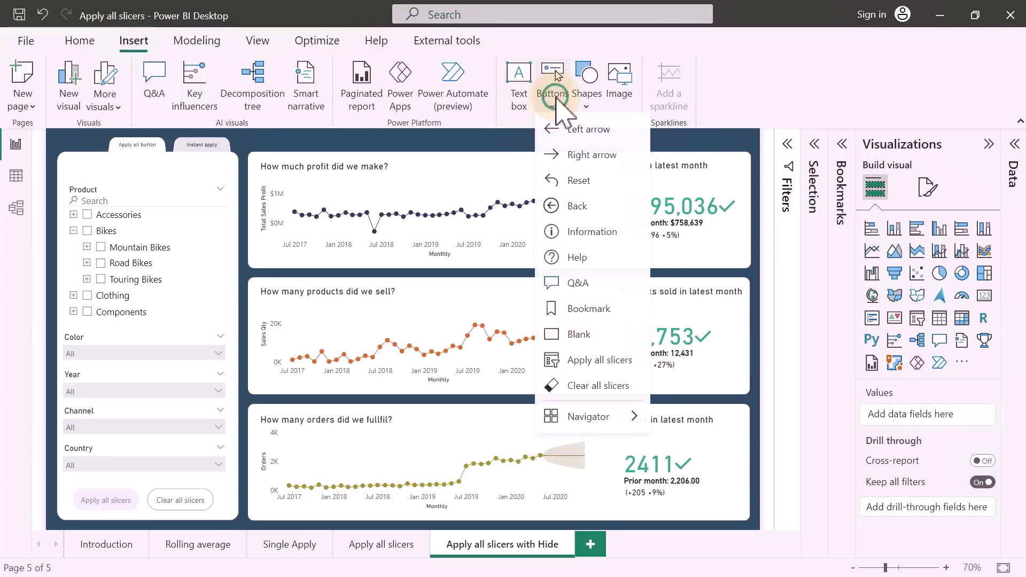
left_click(615, 372)
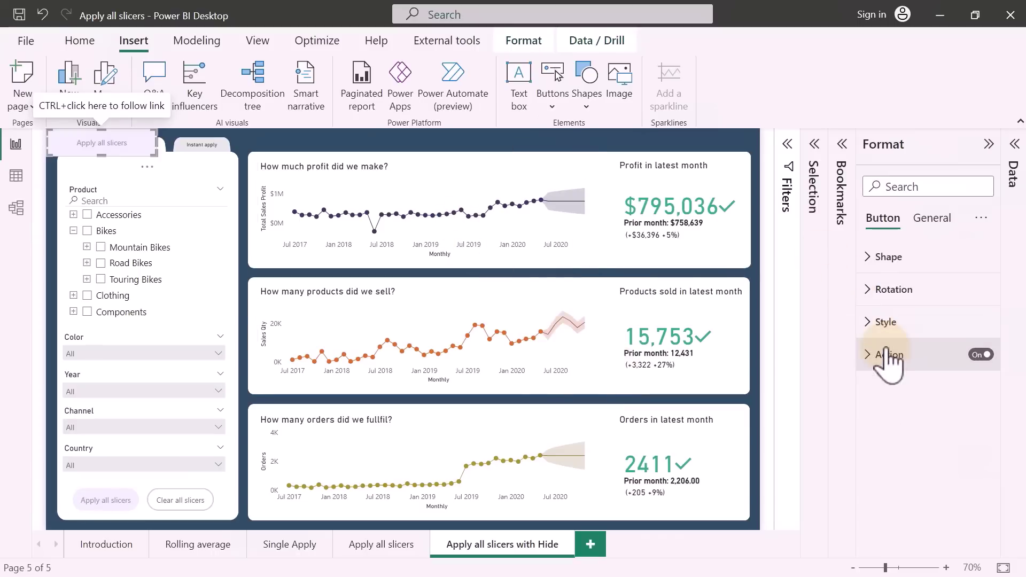
left_click(886, 361)
left_click(971, 436)
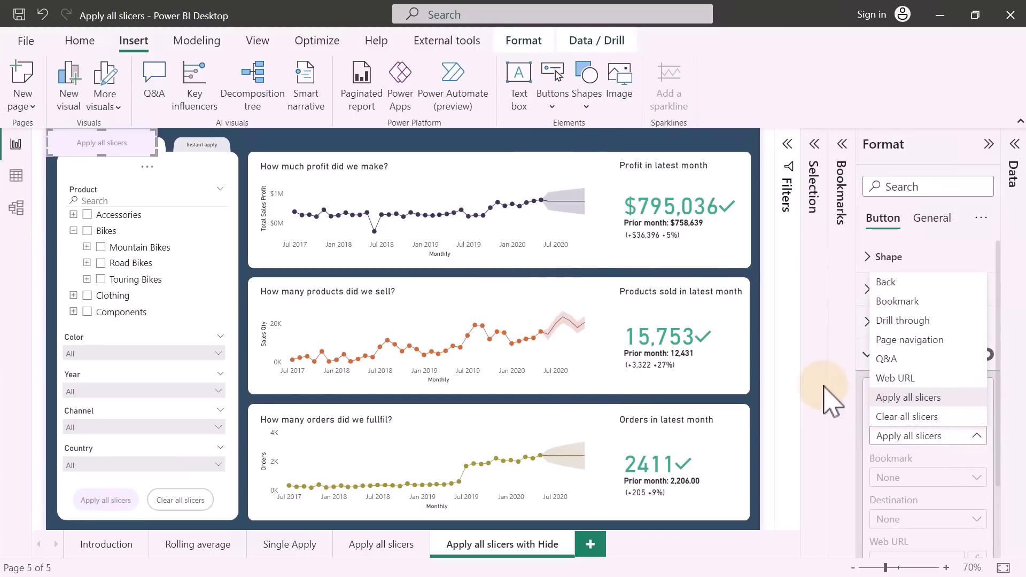
left_click(178, 183)
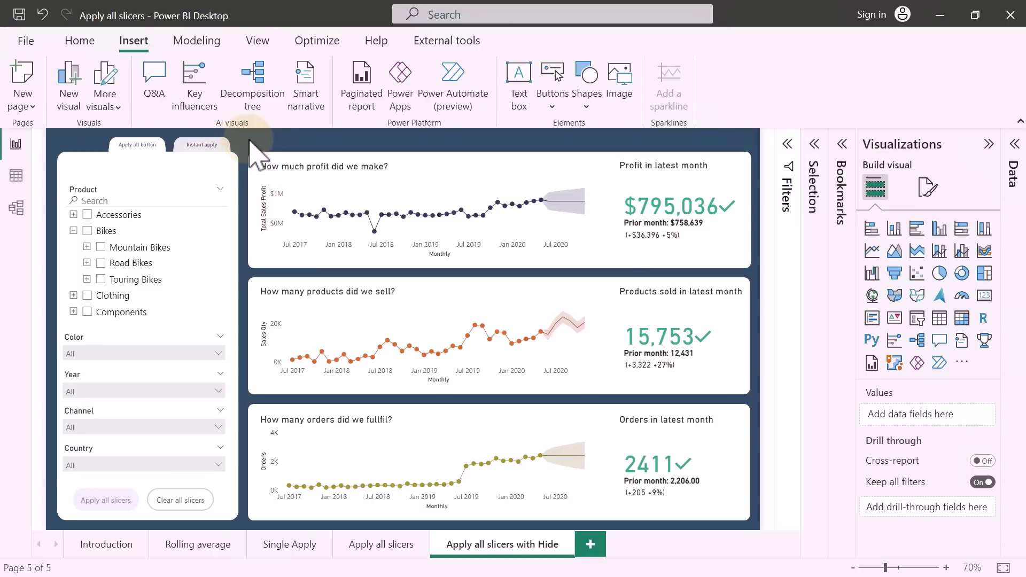
Switch slicers to instant apply and filter products to Bikes and Clothing
left_click(205, 145)
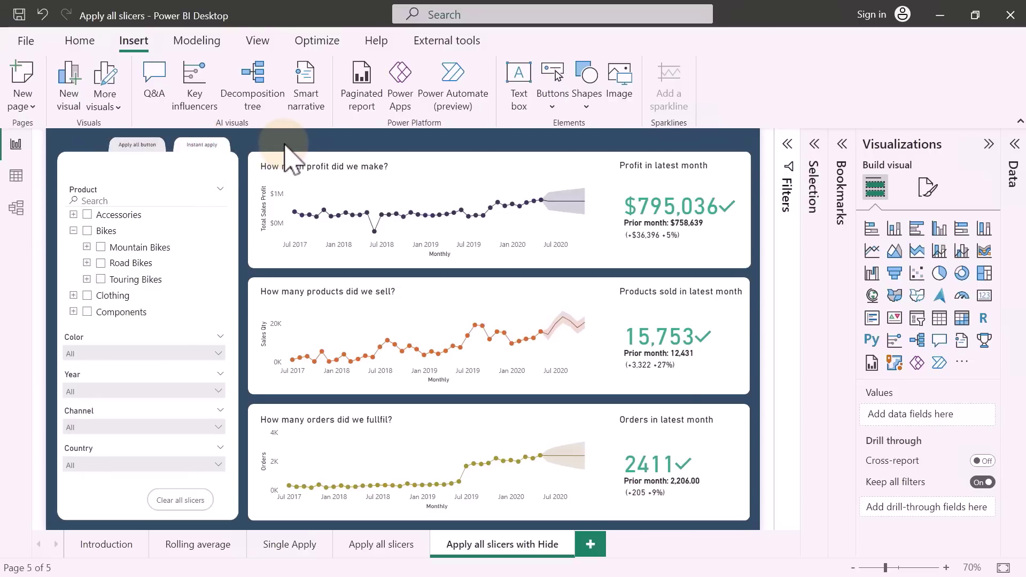
left_click(87, 231)
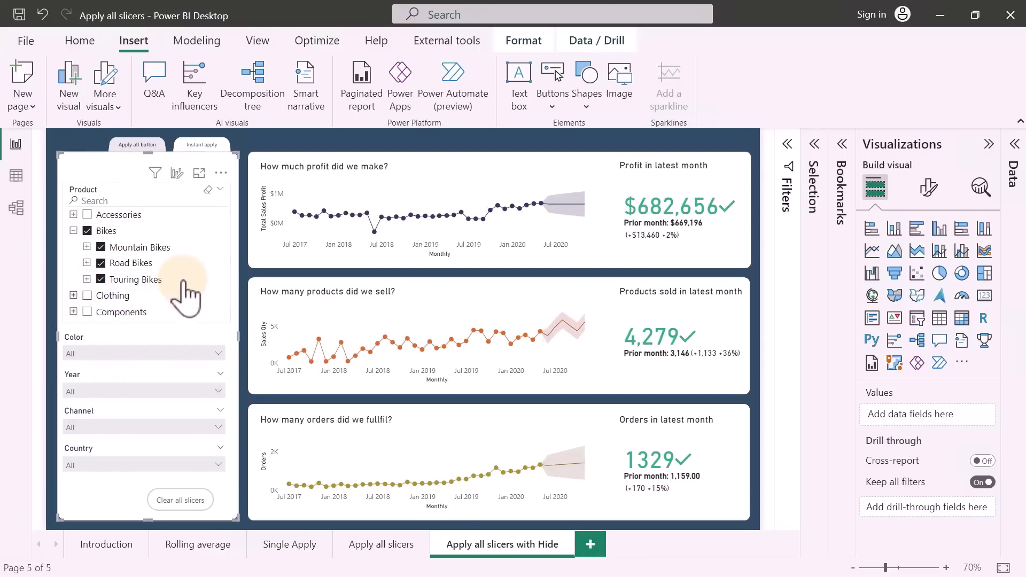
left_click(221, 263)
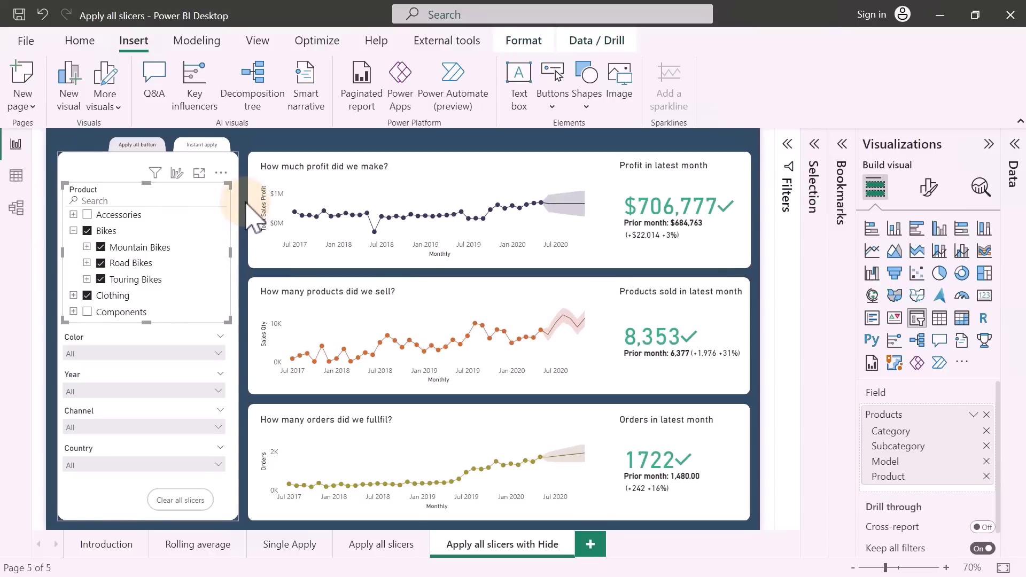
left_click(247, 204)
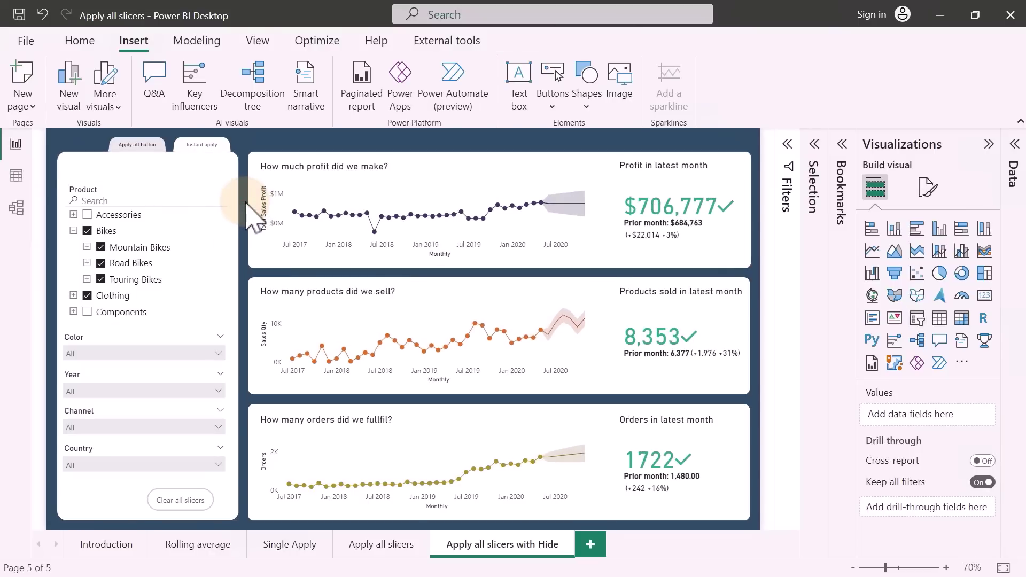
left_click(310, 42)
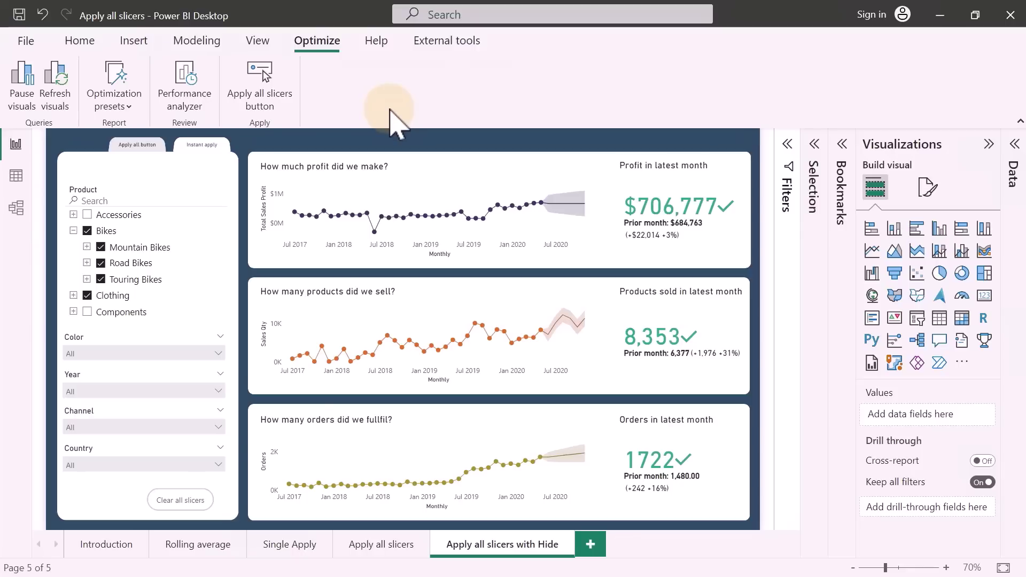
left_click(114, 98)
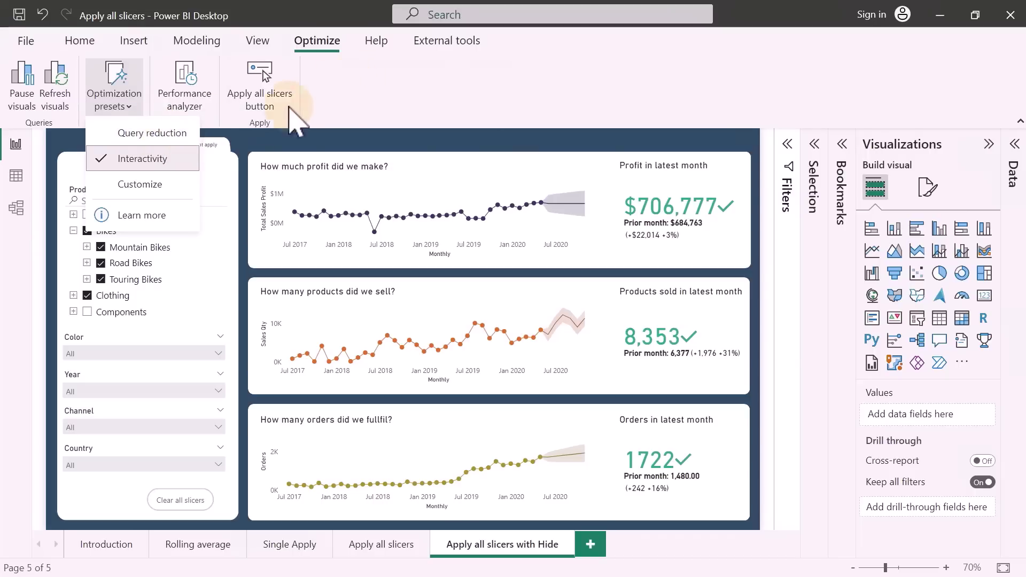
left_click(140, 185)
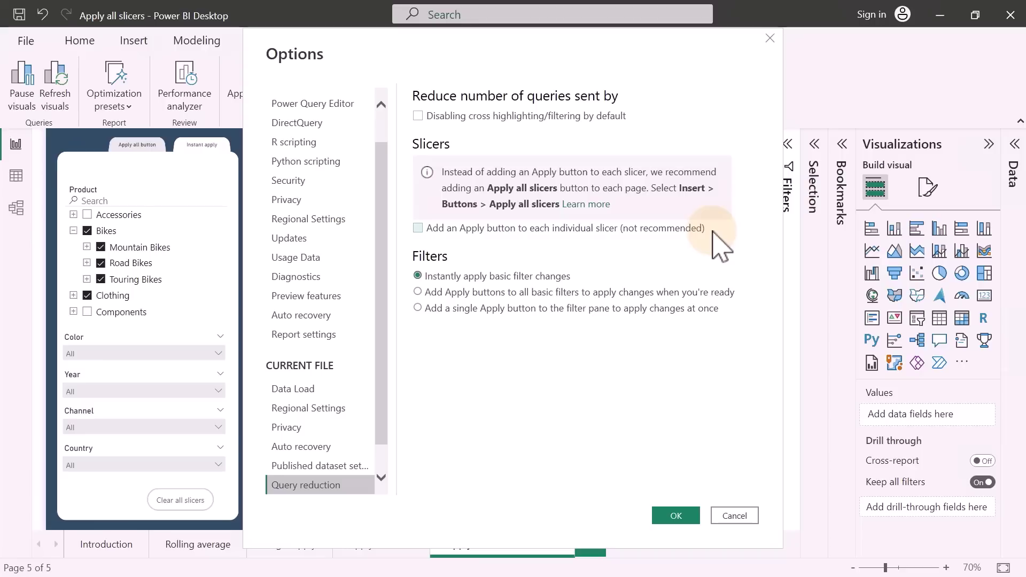
left_click(749, 515)
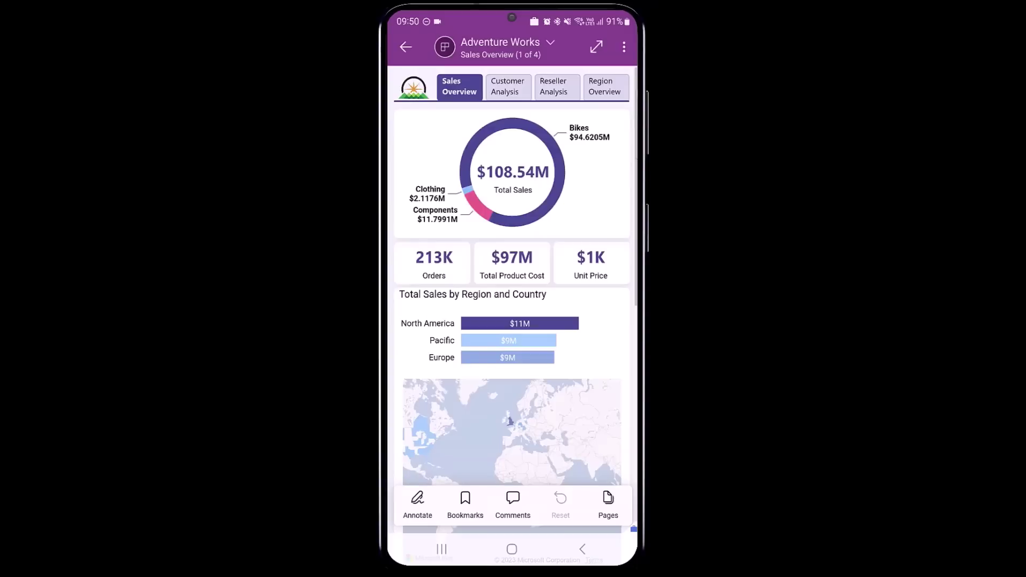
left_click(552, 46)
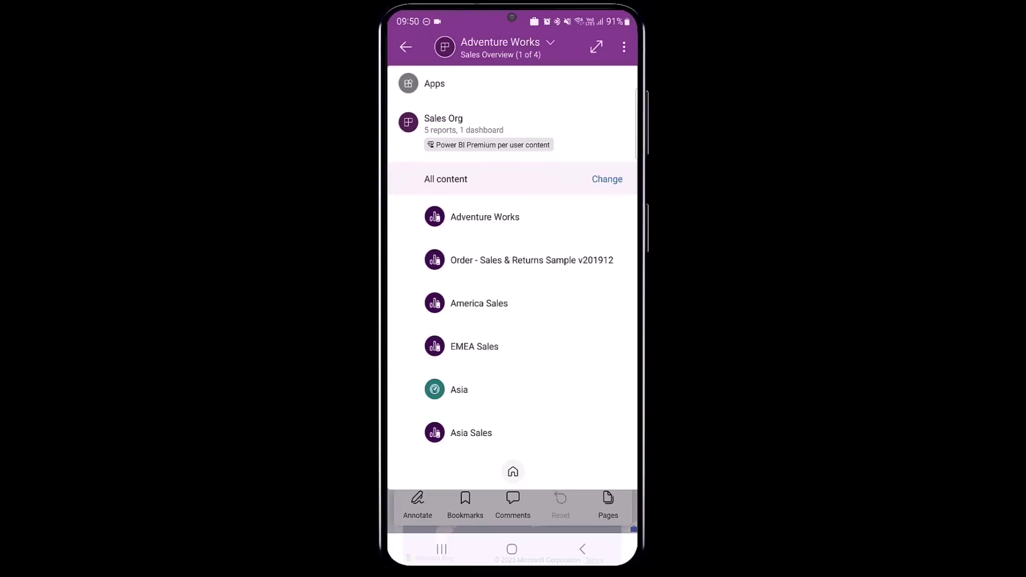
left_click(609, 182)
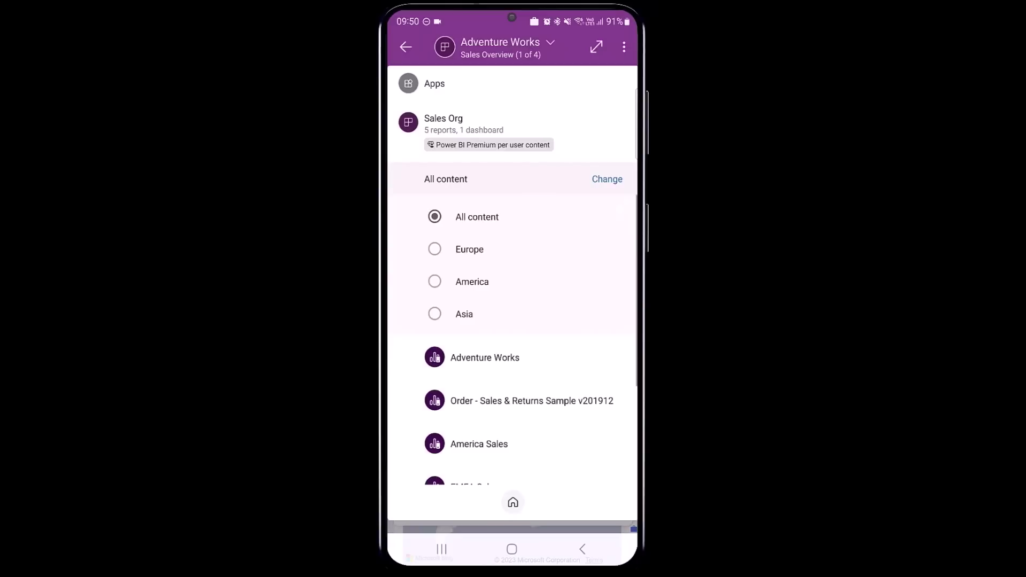
left_click(434, 249)
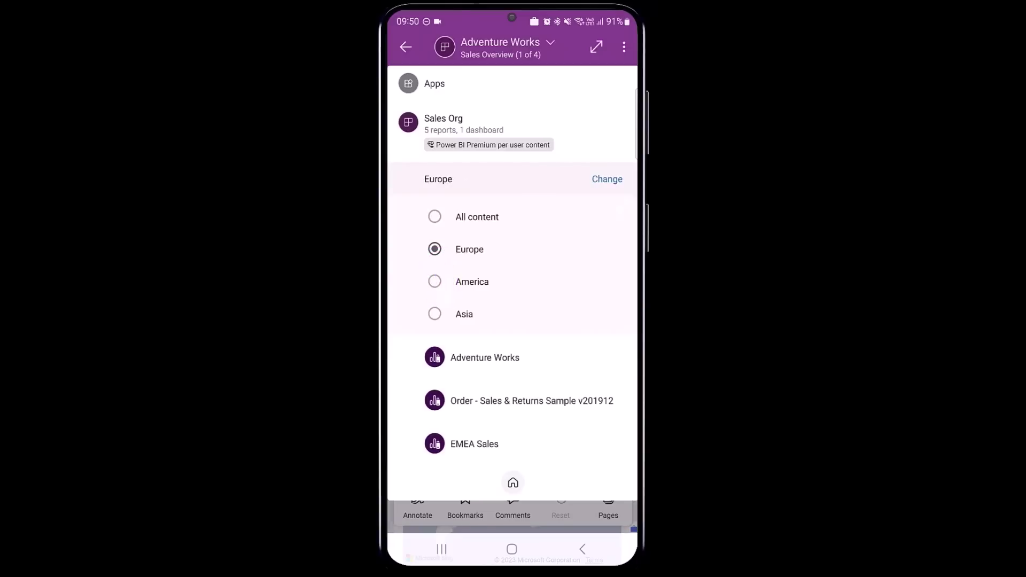
left_click(435, 314)
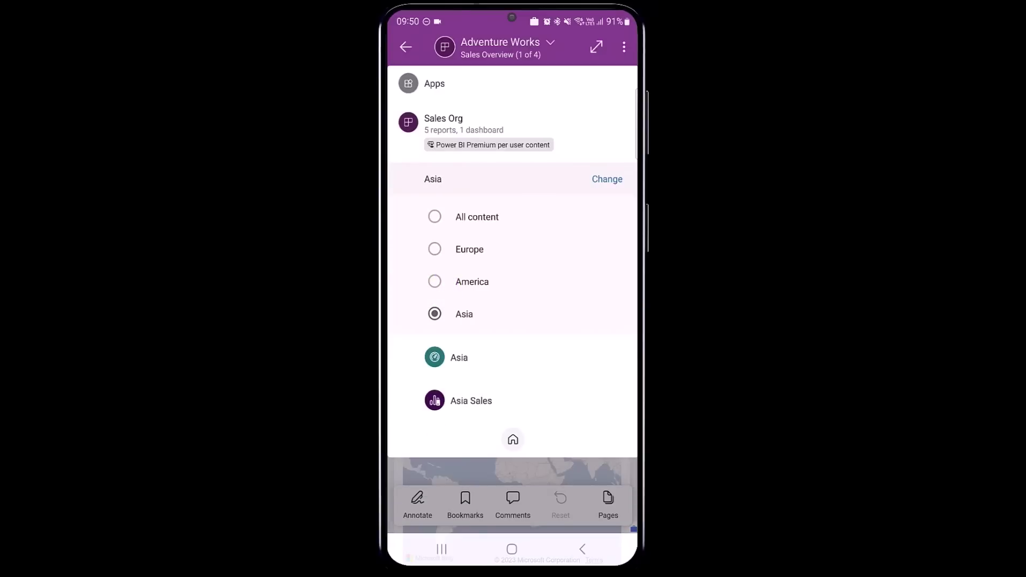
left_click(434, 216)
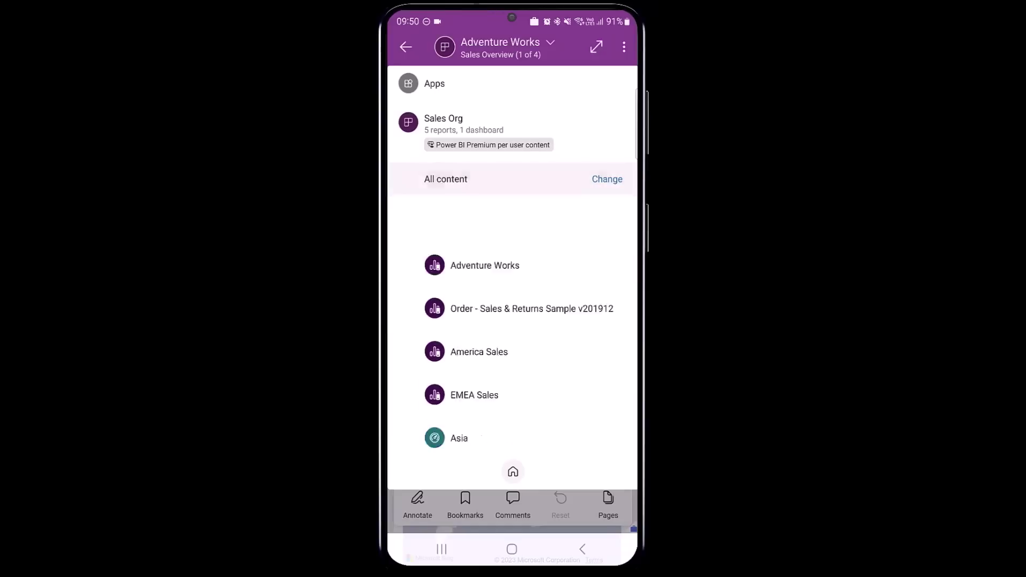
Browse the Europe and Asia content lists, then open the scorecard's email subscriptions
left_click(624, 48)
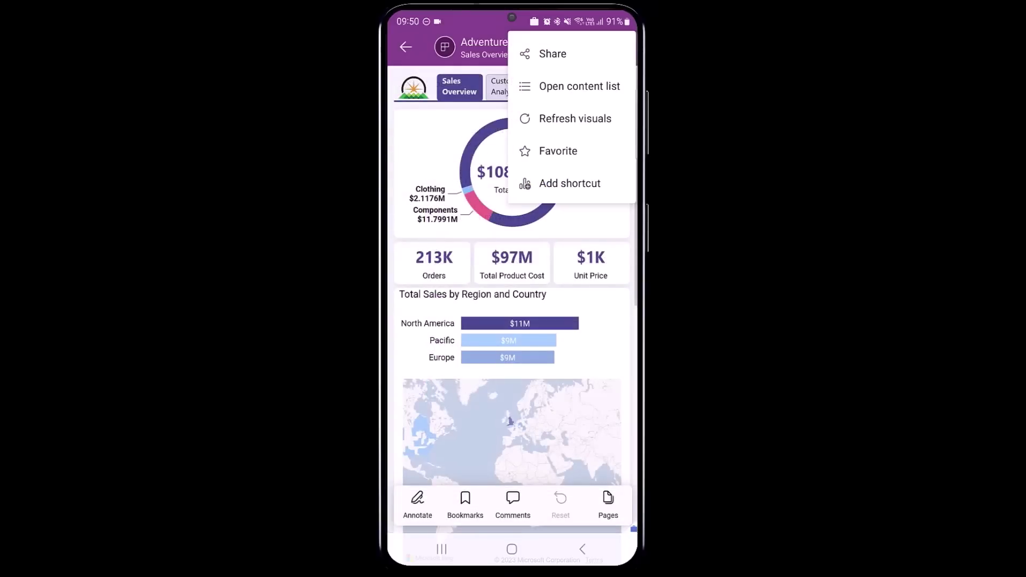
left_click(580, 87)
left_click(501, 82)
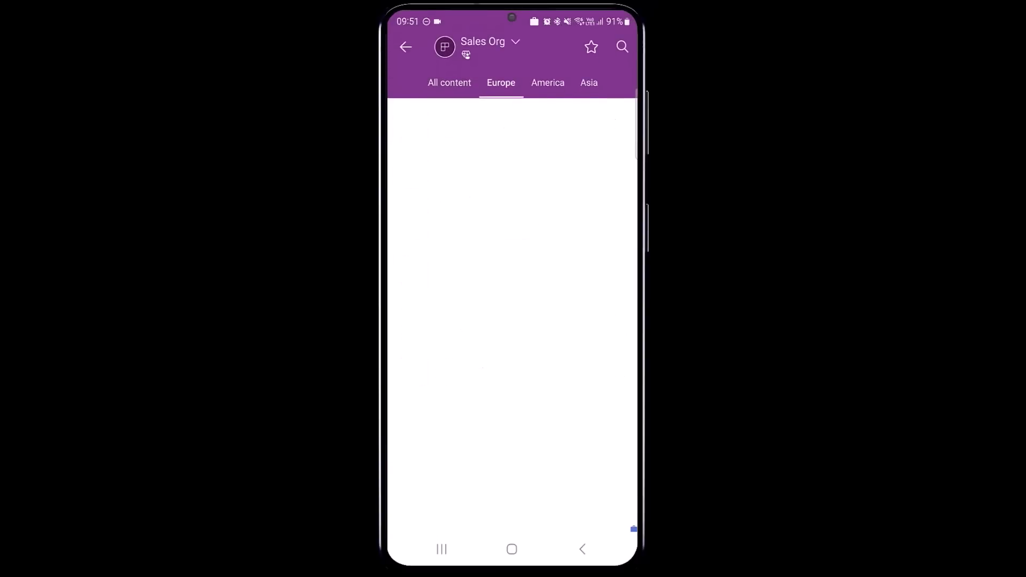
left_click(589, 82)
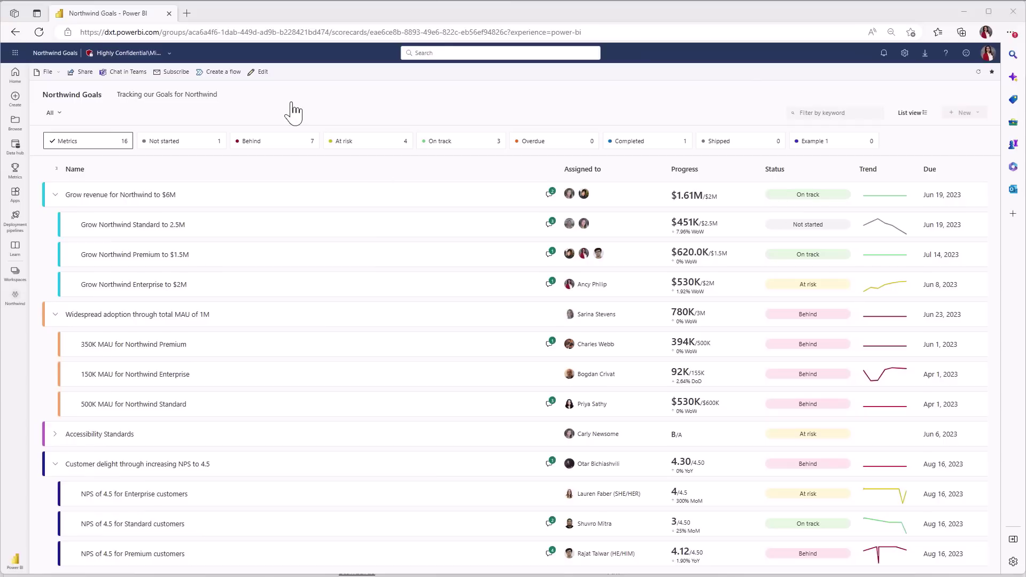
left_click(176, 75)
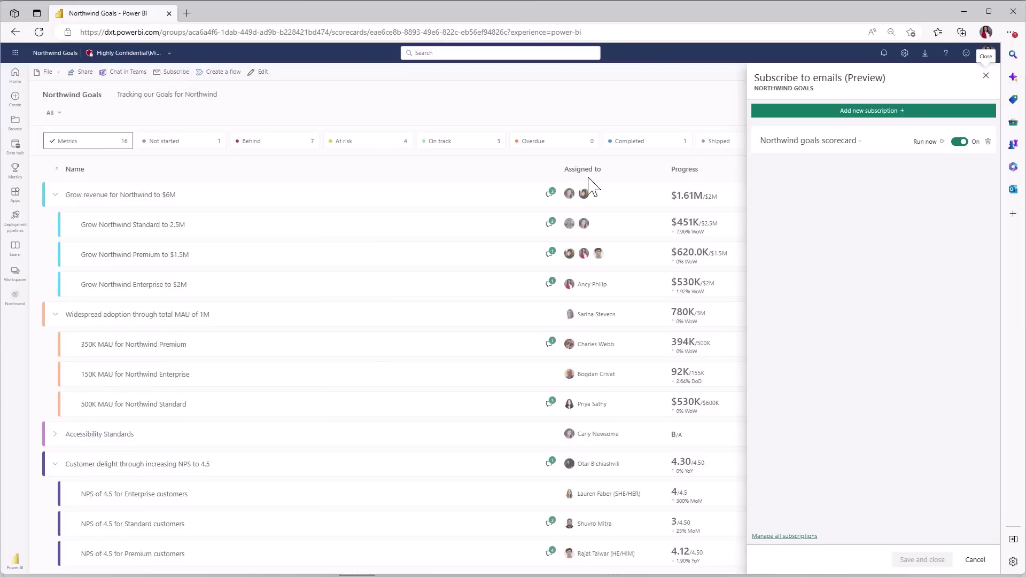
Add a daily subscription with subject 'Northwind goals subscription' and save it
left_click(846, 111)
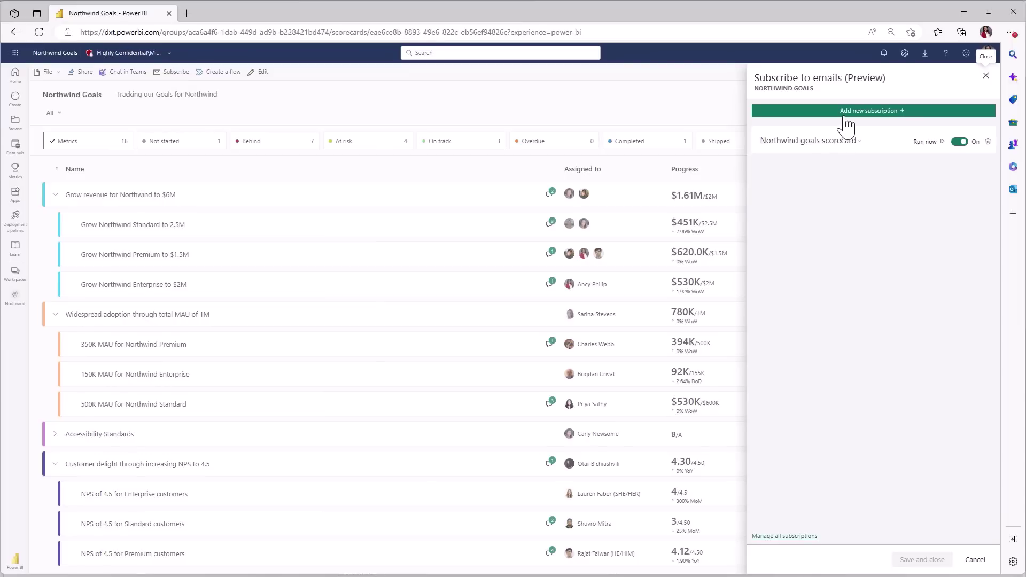
left_click(846, 110)
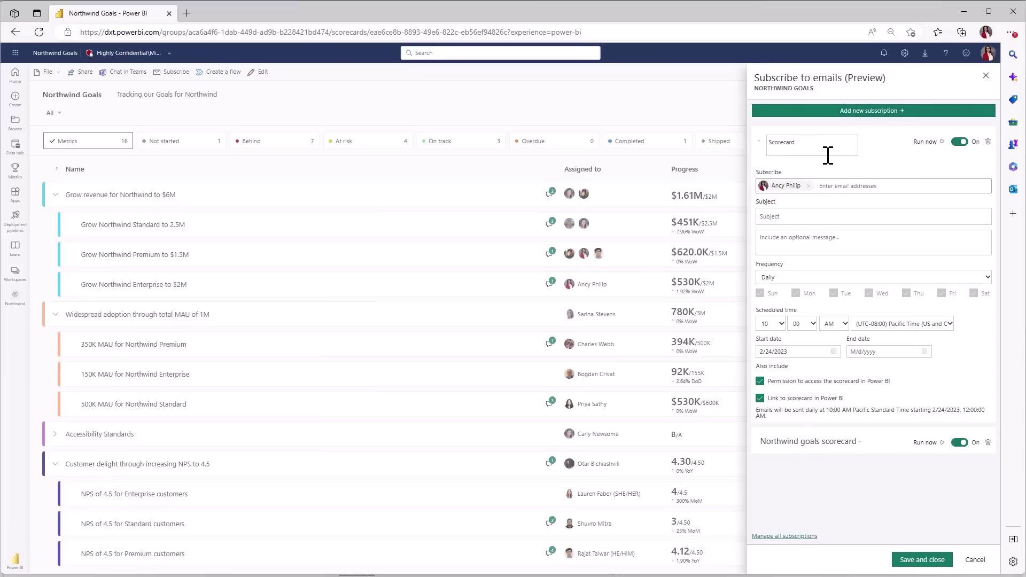
left_click(784, 214)
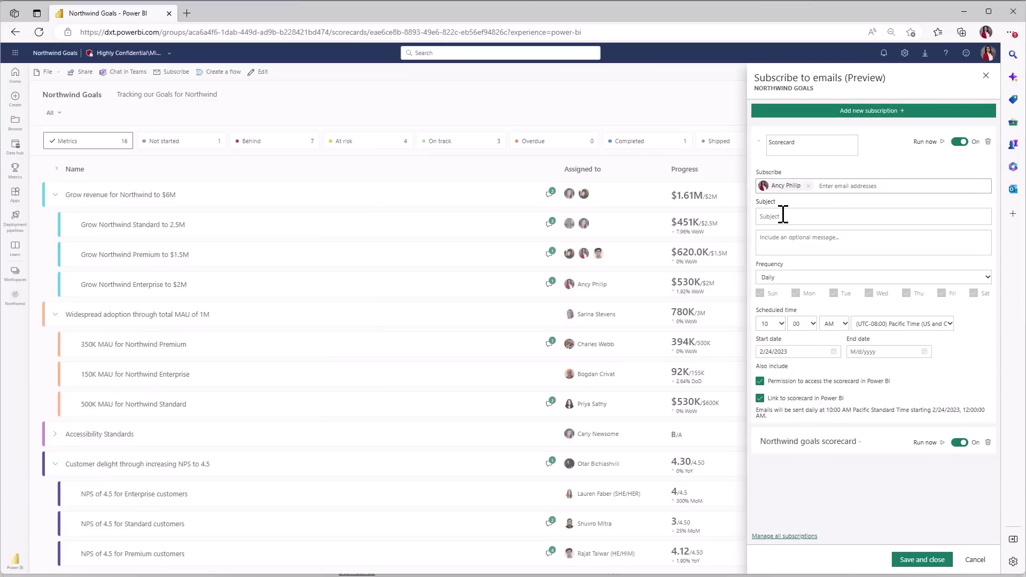
type("Northwind goals subscription")
left_click(794, 278)
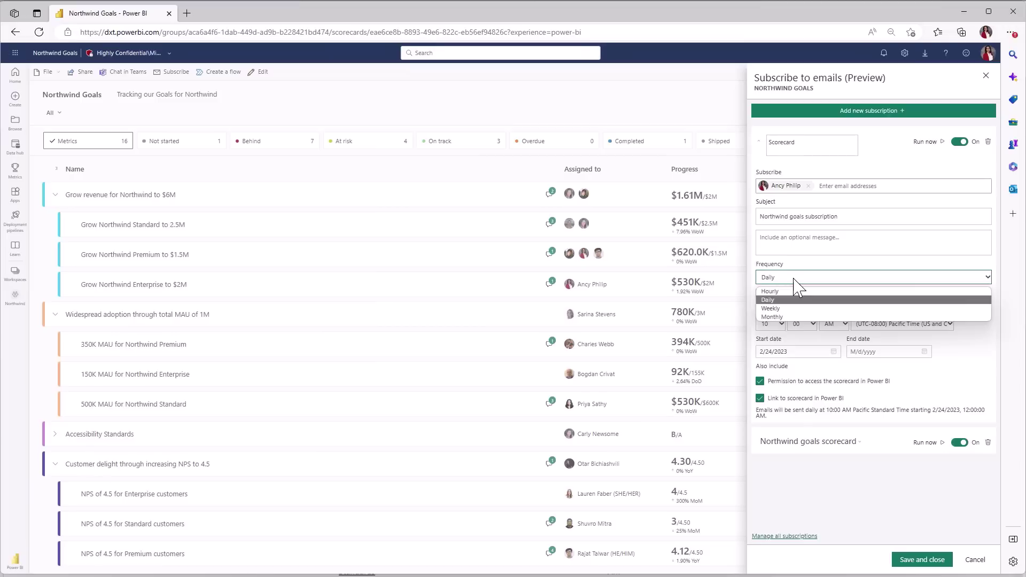
left_click(802, 276)
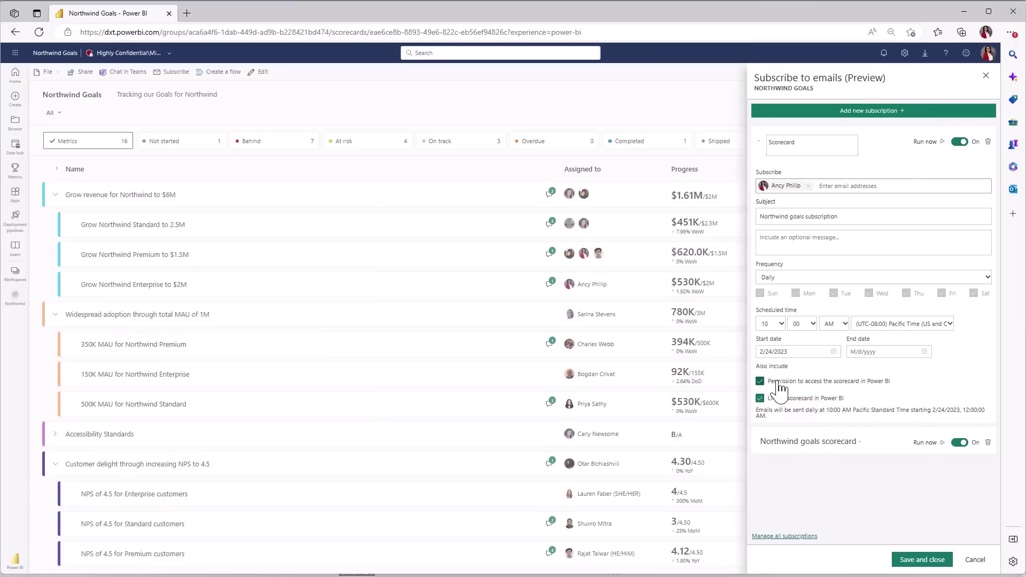
left_click(917, 564)
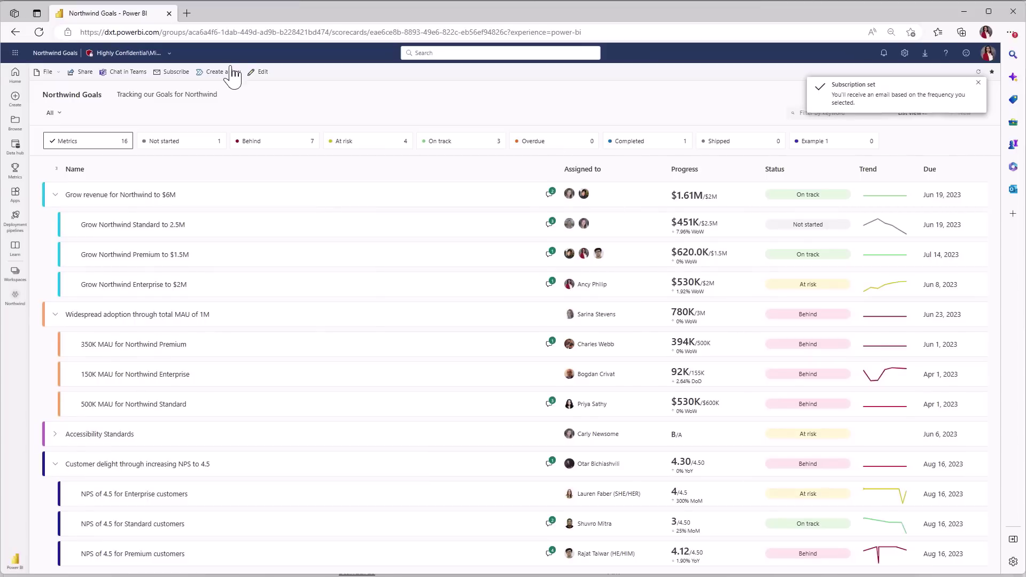
Review the scorecard's two subscriptions and open Manage all subscriptions
left_click(172, 74)
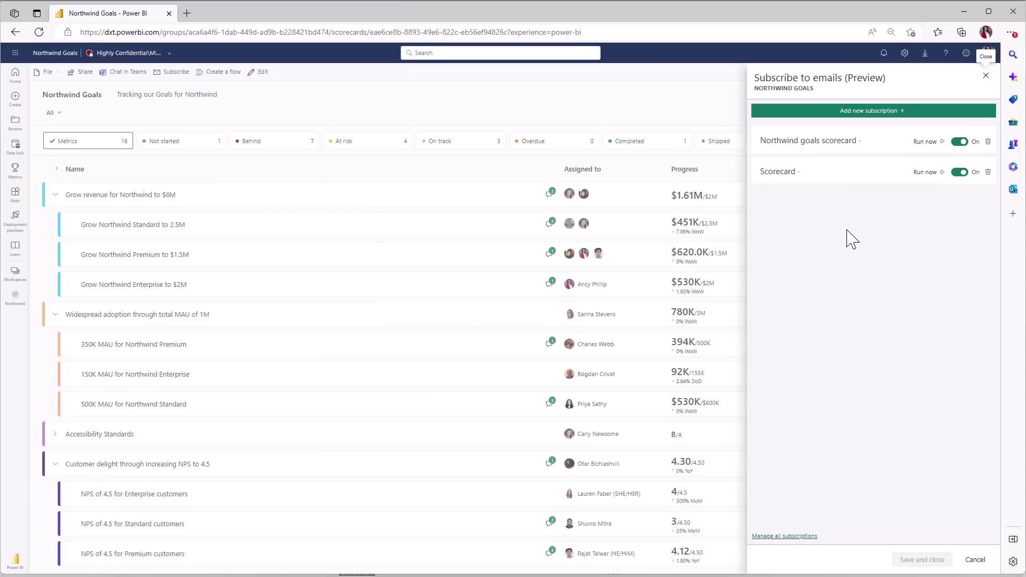
left_click(781, 537)
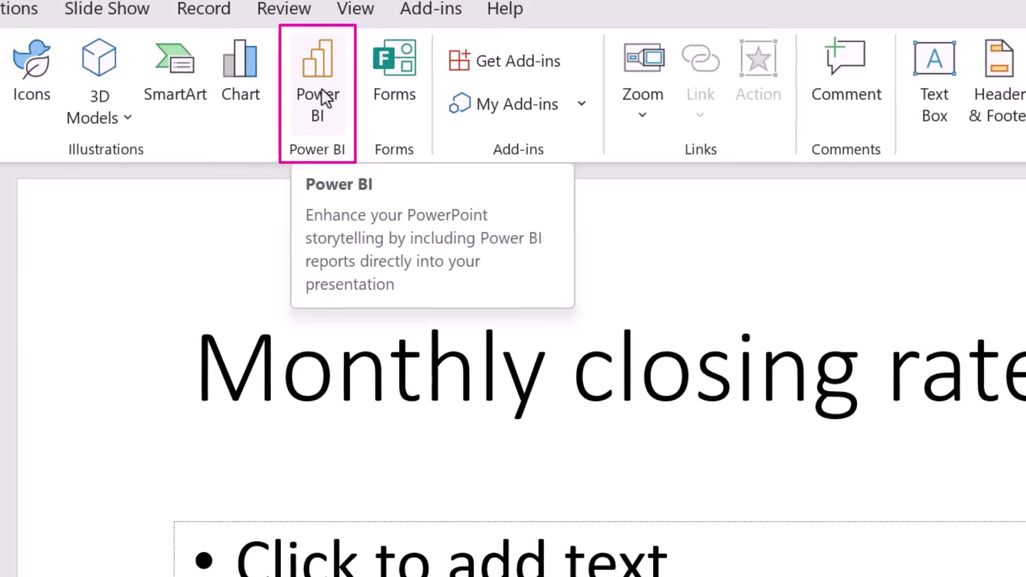
Insert the Power BI add-in onto the Monthly closing rate slide
left_click(326, 98)
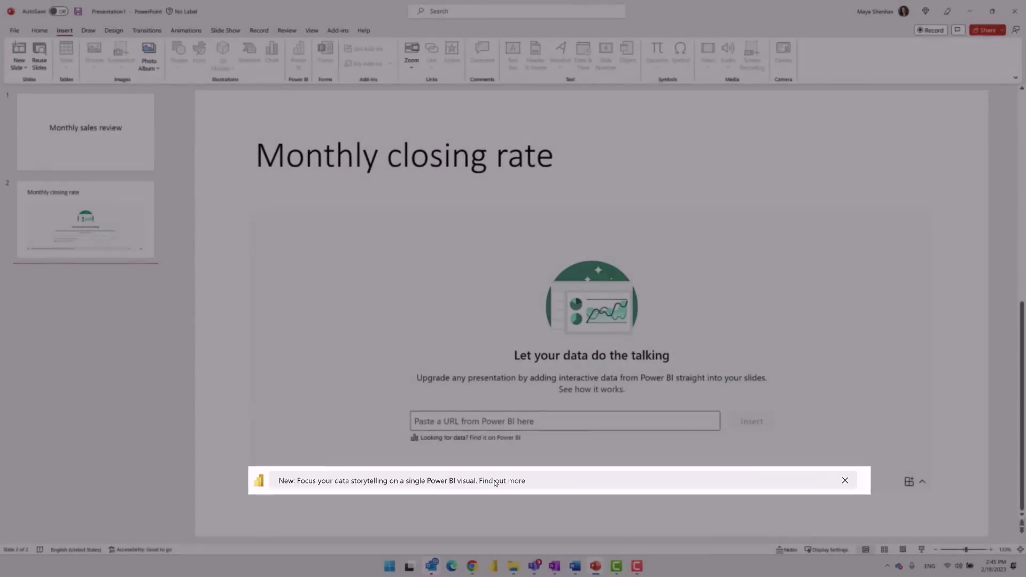
Close the add-in's Featured tips and switch to the Regional Sales Sample window in Chrome
left_click(495, 481)
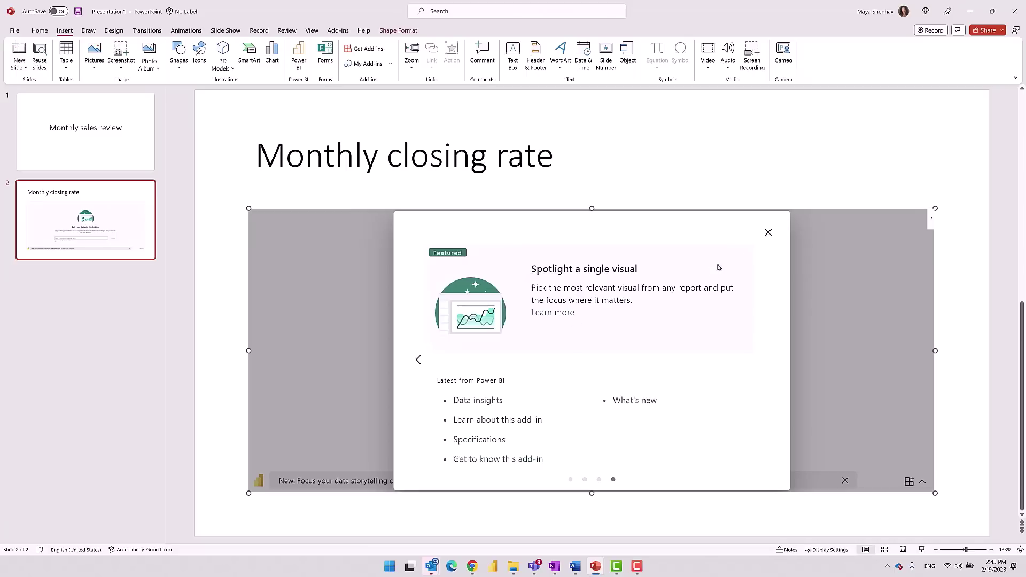
left_click(769, 233)
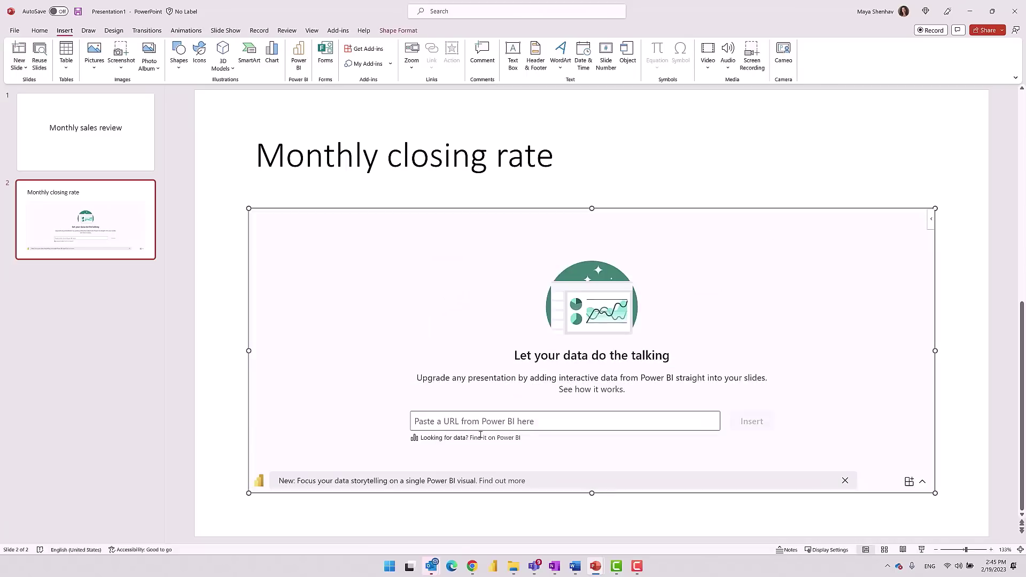
mouse_move(471, 566)
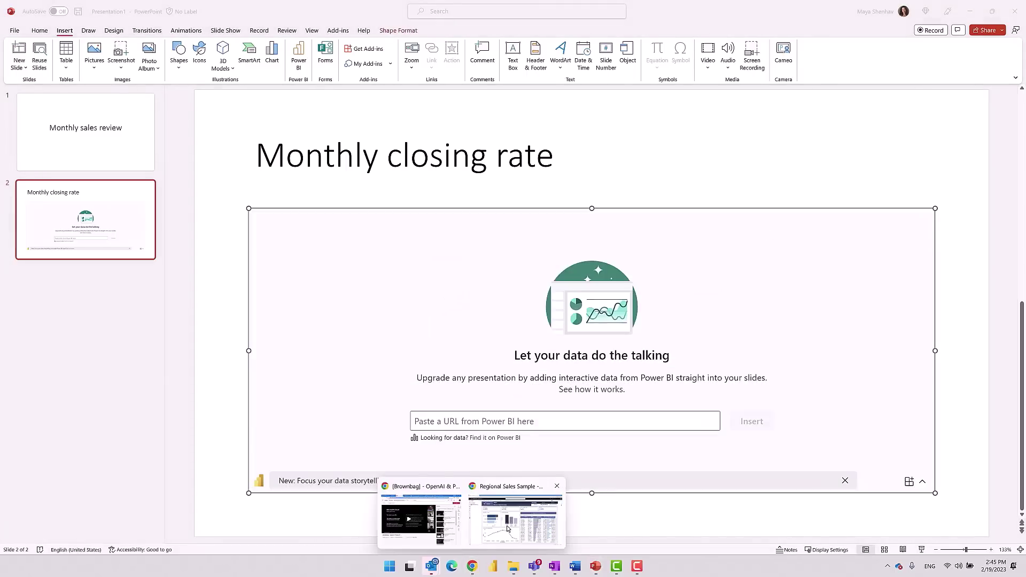
left_click(507, 525)
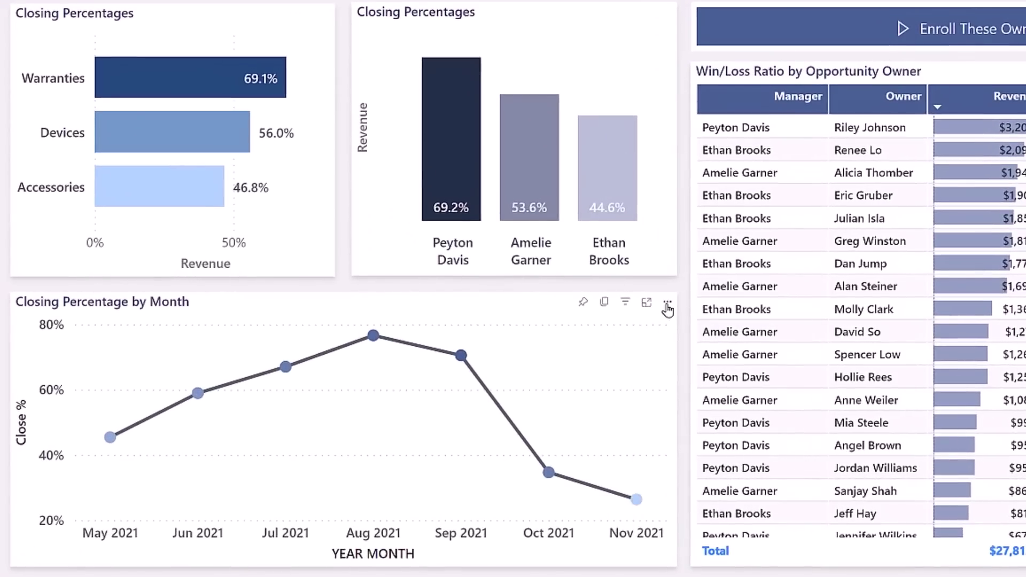
Copy the Closing Percentage by Month chart's Open in PowerPoint link, then return to Presentation1
left_click(667, 305)
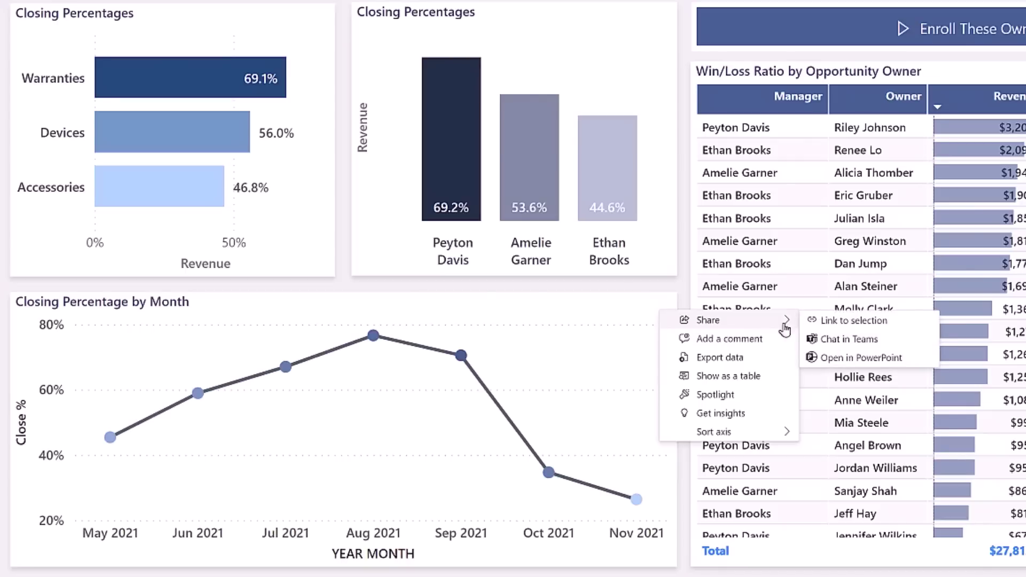
mouse_move(708, 320)
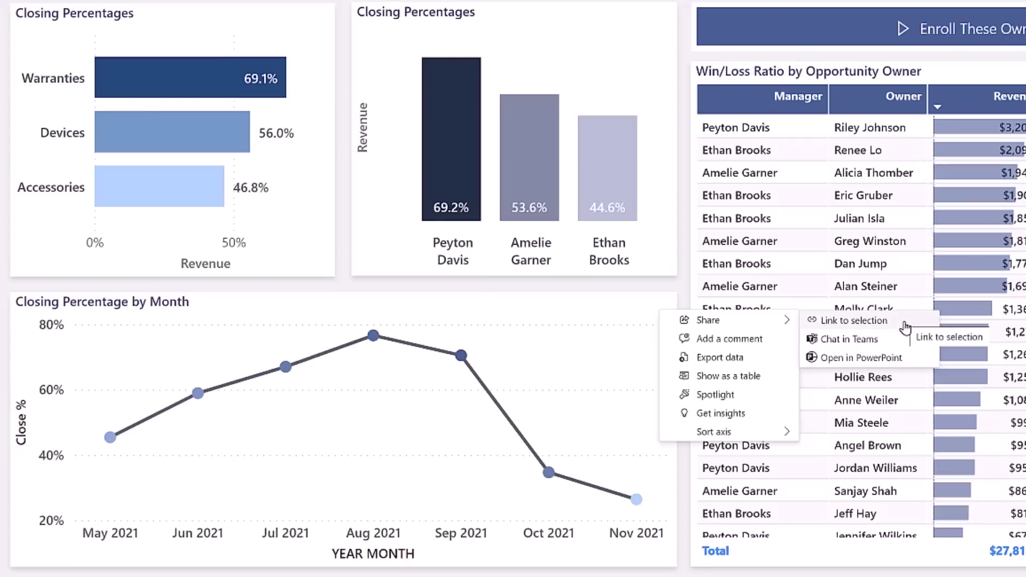
left_click(901, 359)
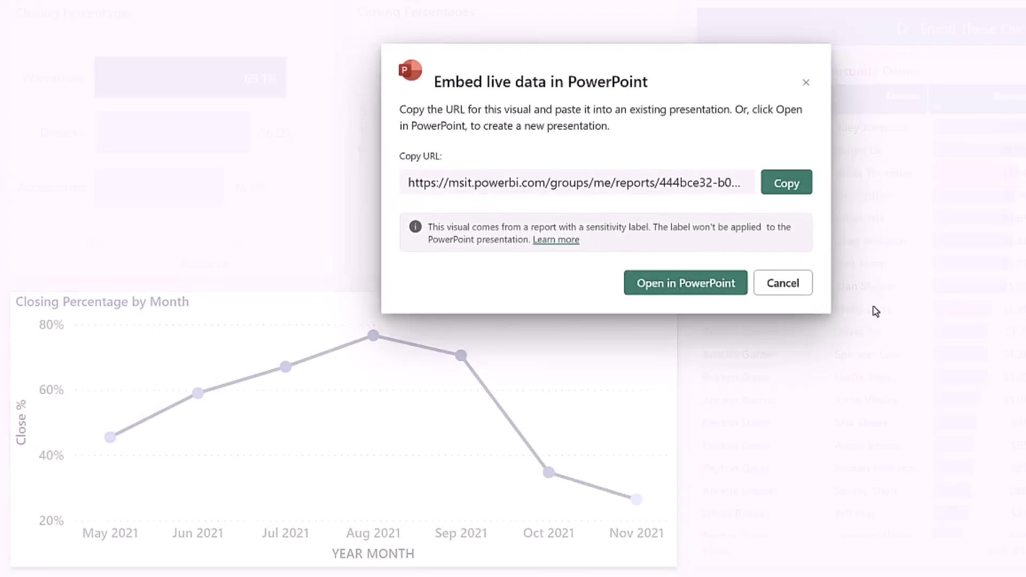
left_click(784, 185)
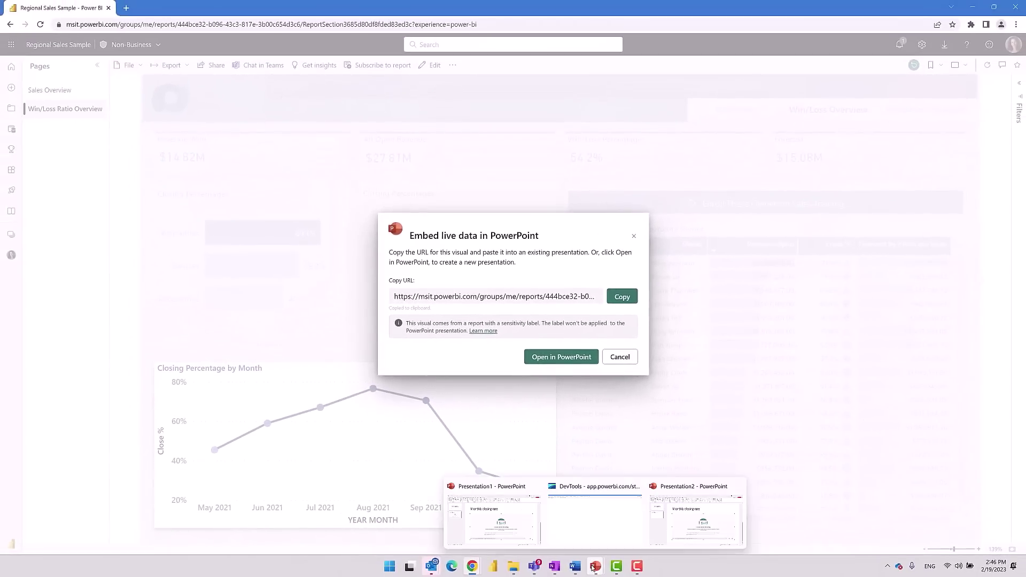
left_click(494, 515)
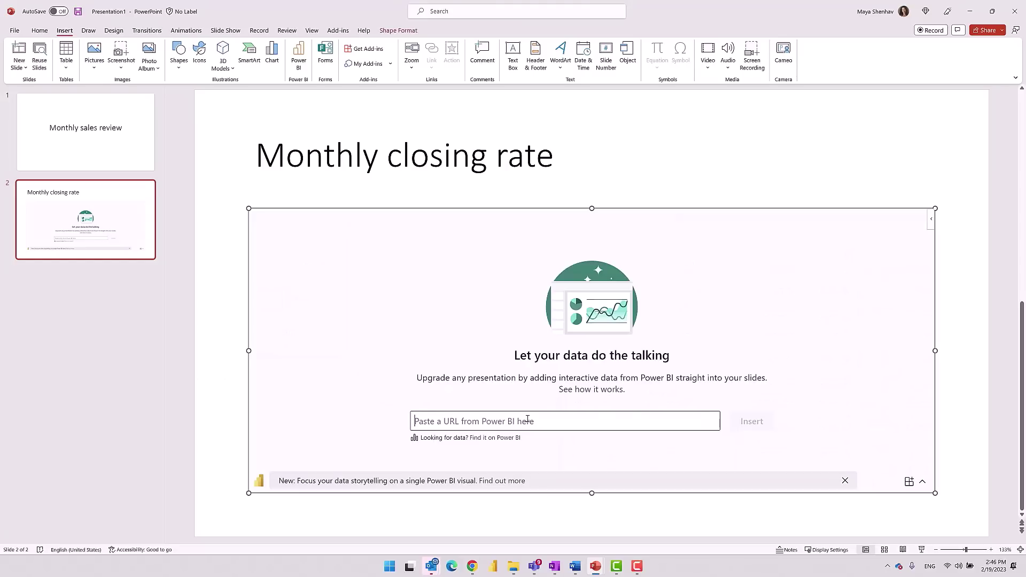
Paste the copied chart URL into the Power BI add-in and insert the chart
key("ctrl+v")
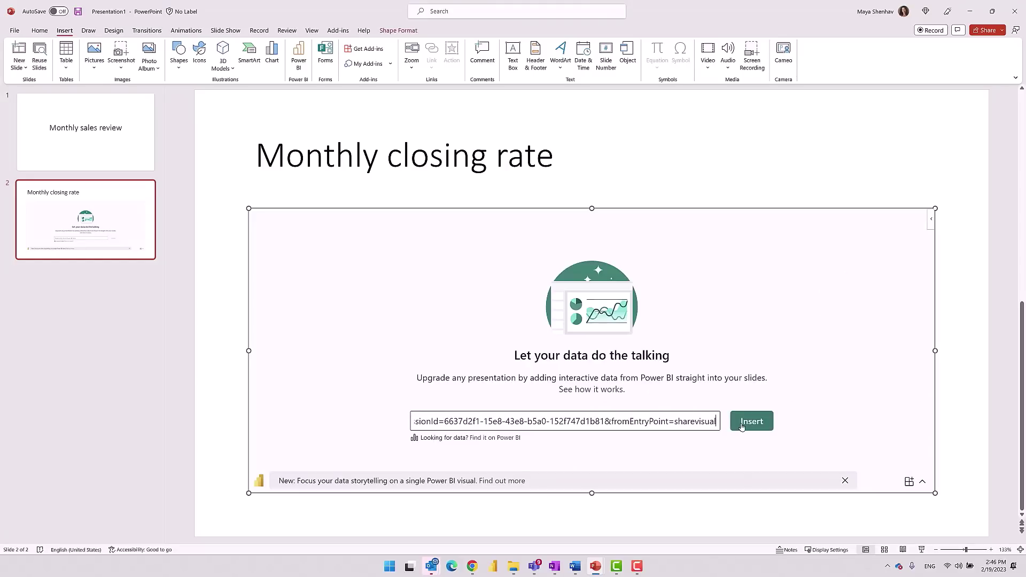
left_click(742, 425)
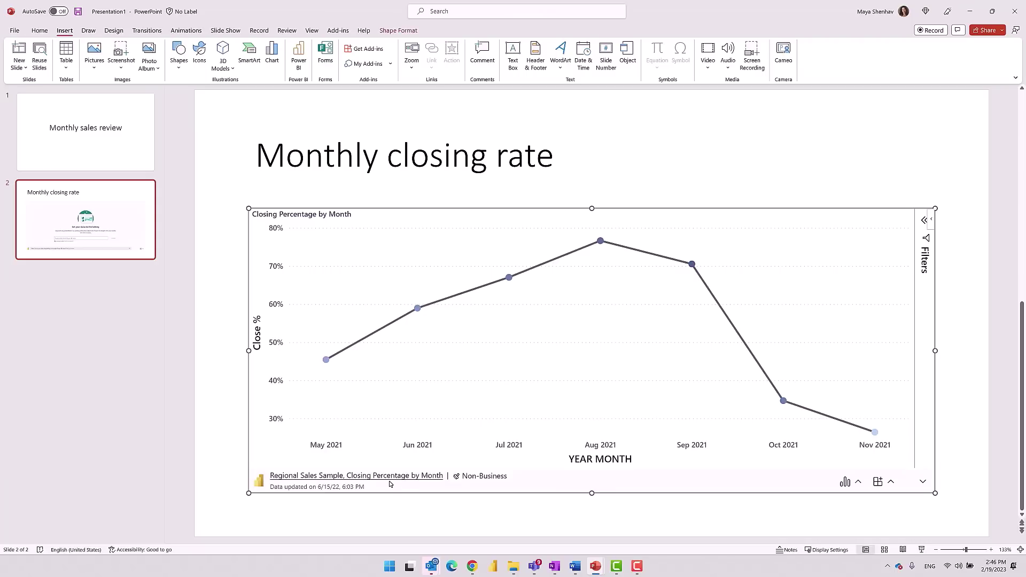
Filter the embedded chart's Product to Black cover 6" and Black cover 7", then hide the filters
mouse_move(874, 337)
left_click(920, 264)
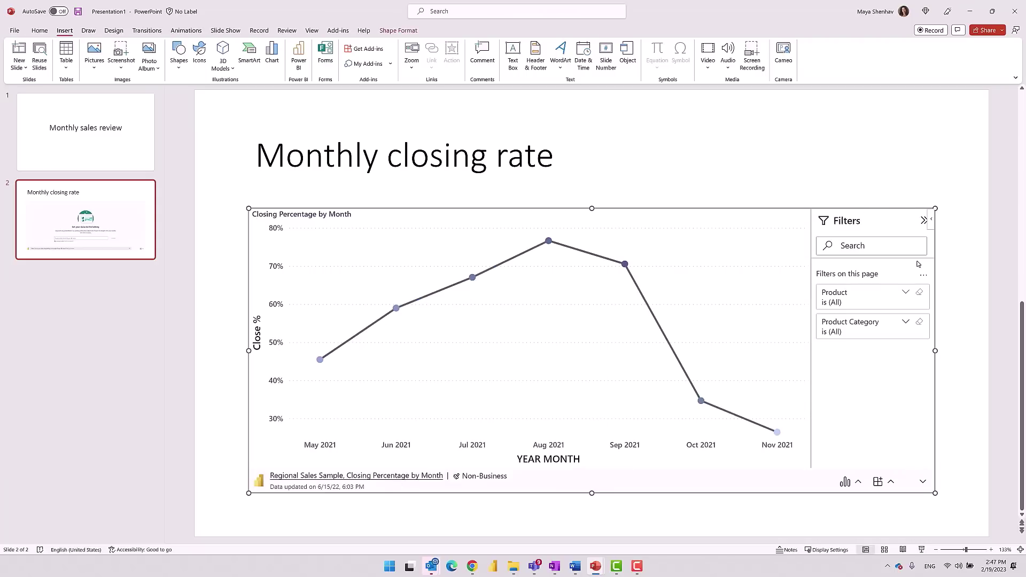
left_click(905, 294)
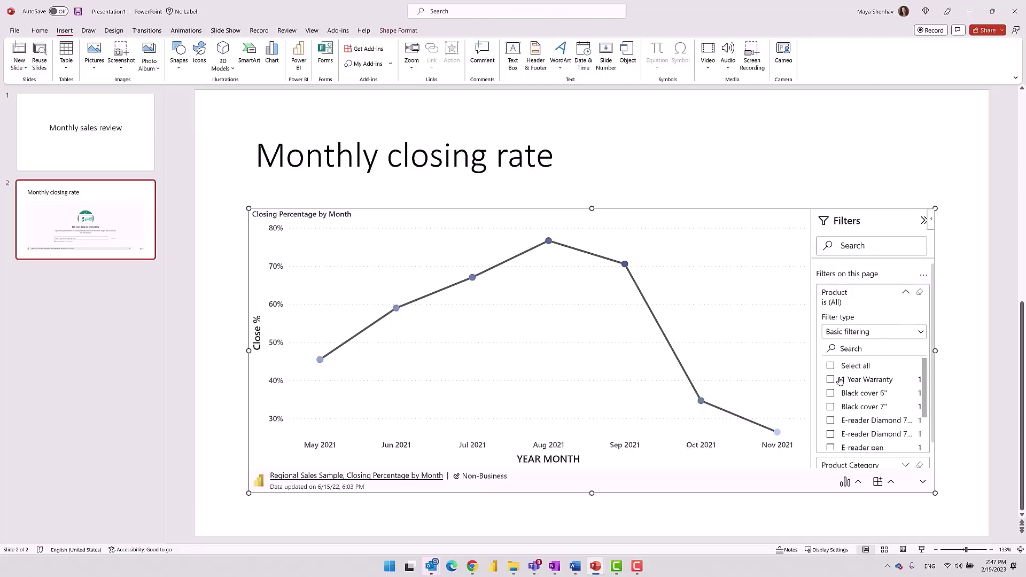
left_click(830, 394)
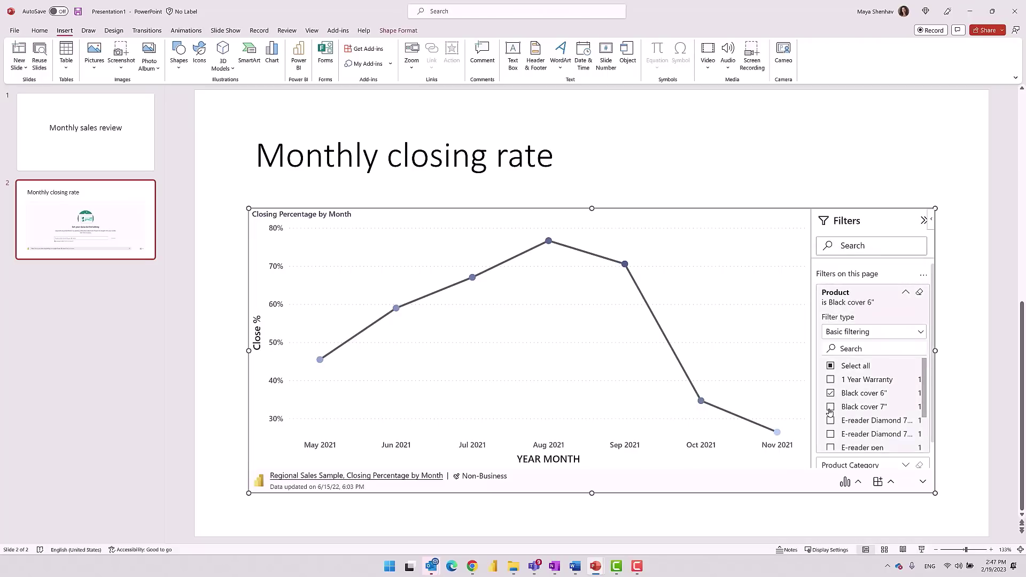
left_click(830, 408)
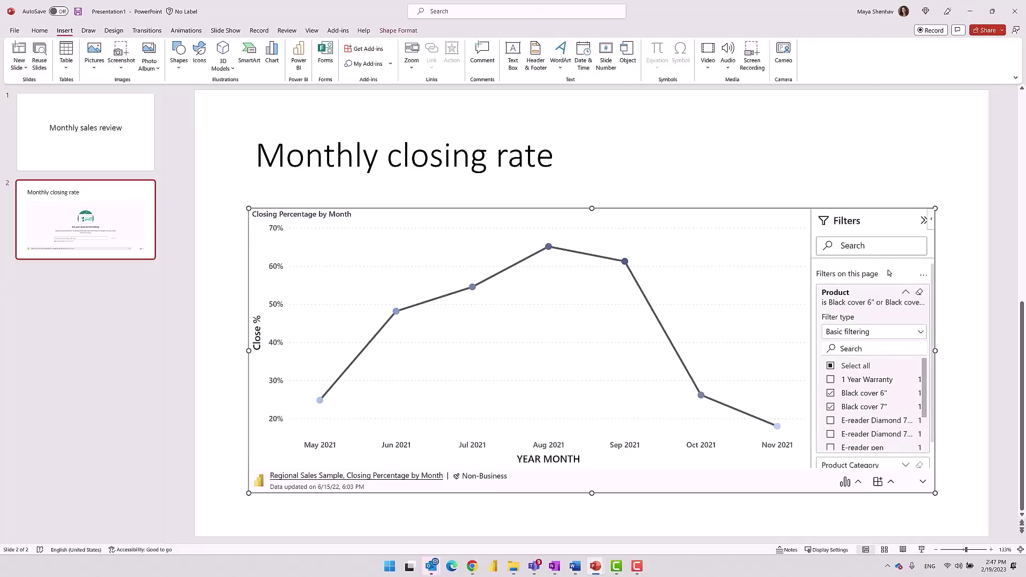
left_click(855, 484)
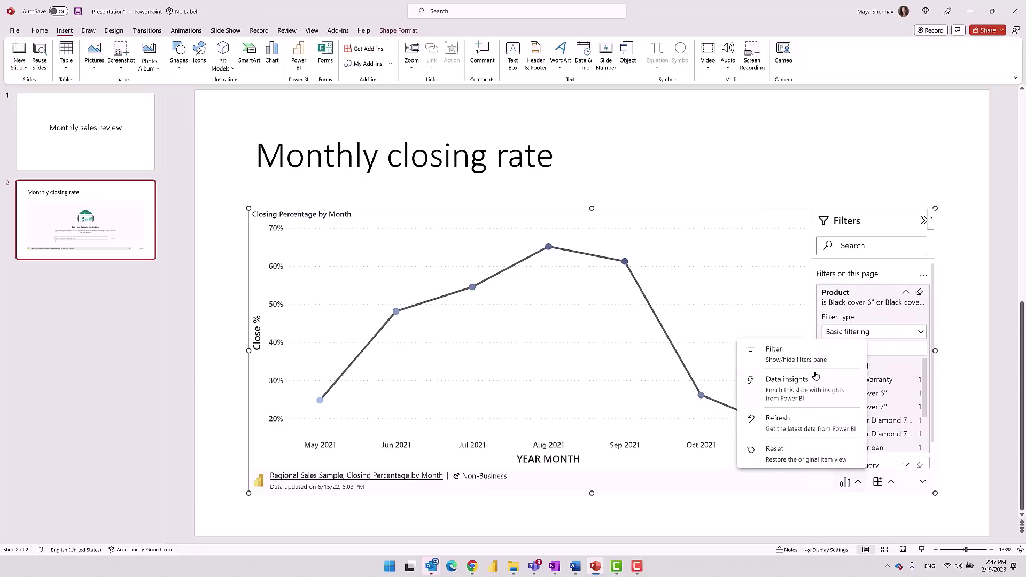
left_click(794, 362)
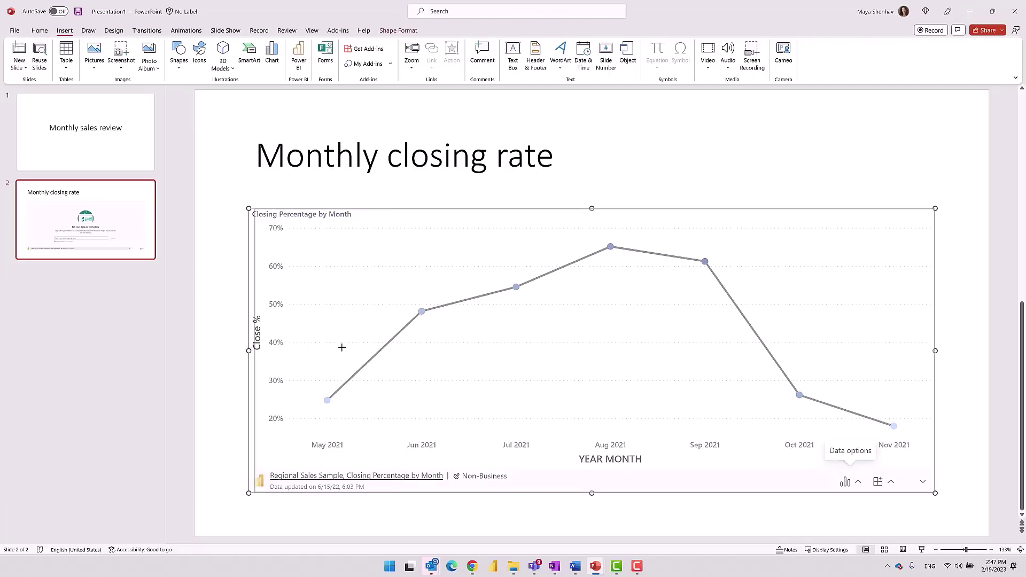
Narrow the chart to the right half and place generated data-insight text beside it
left_click_drag(606, 350, 606, 350)
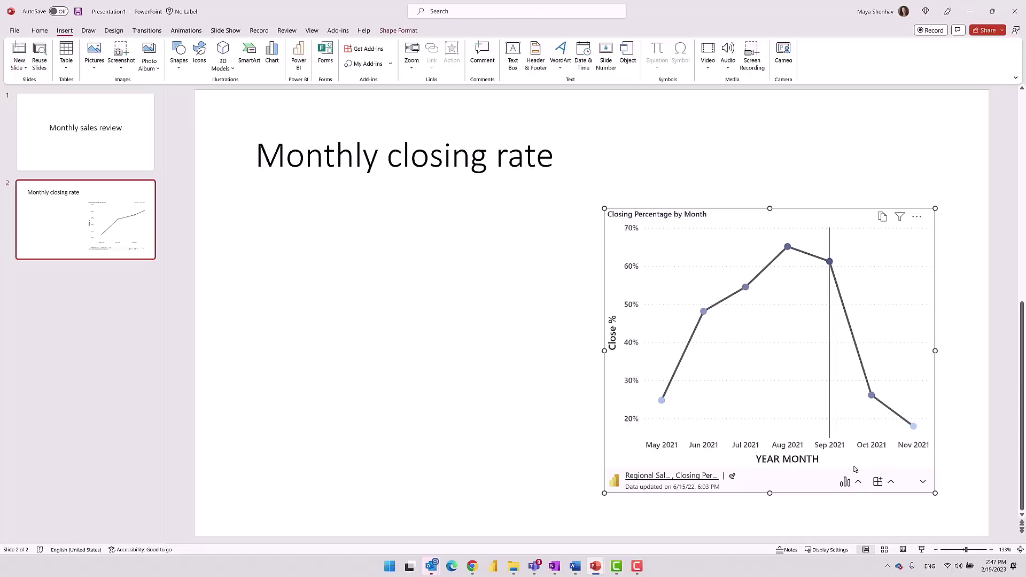
left_click(847, 481)
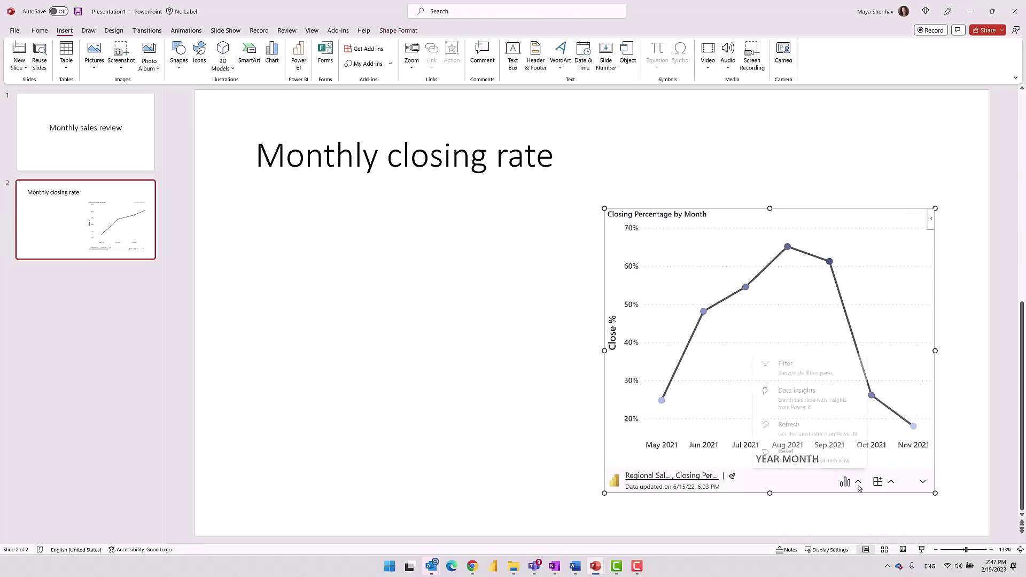
left_click(821, 402)
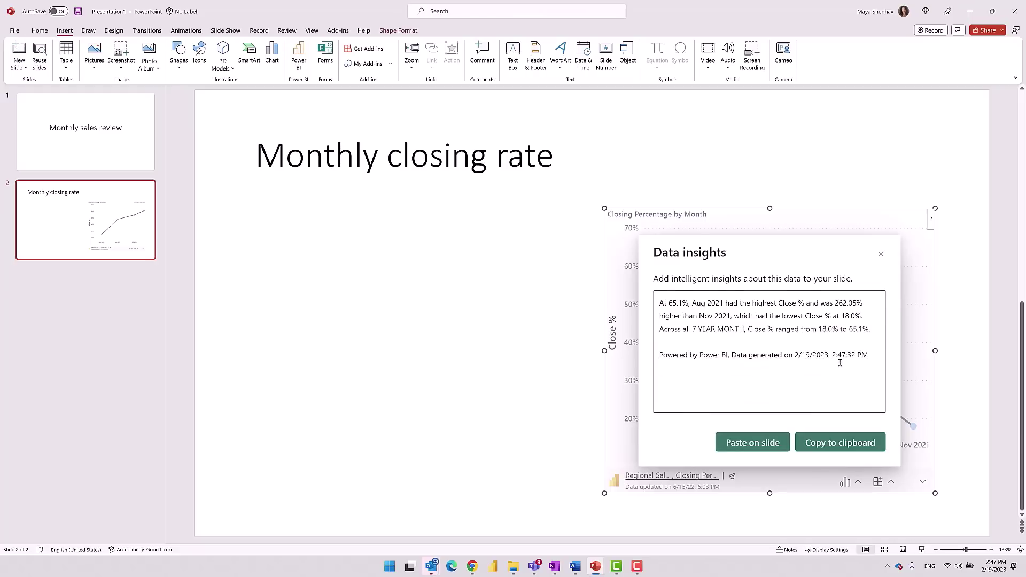
left_click(732, 356)
key("Return")
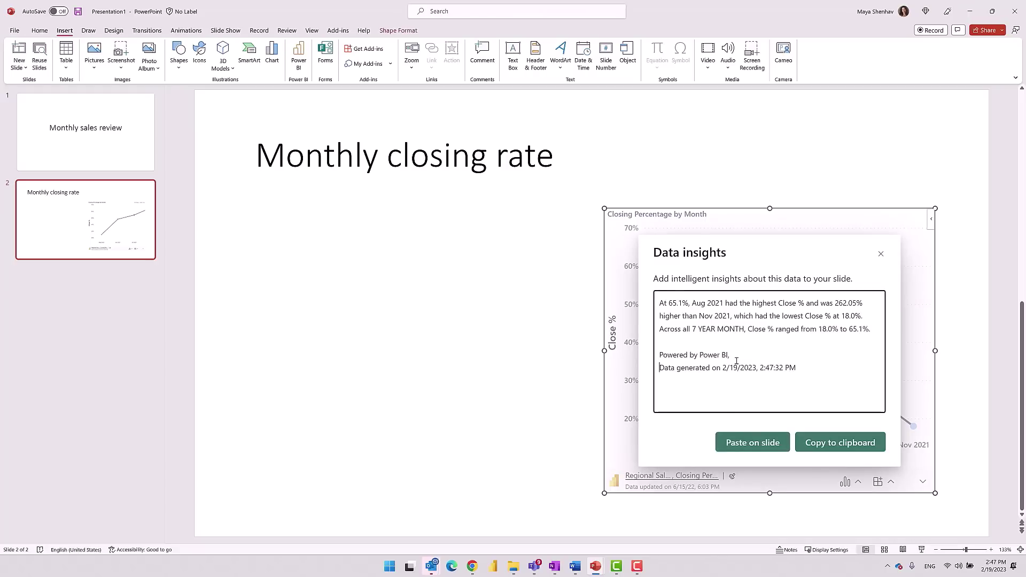
left_click(752, 442)
mouse_move(361, 209)
left_mouse_down()
mouse_move(365, 361)
mouse_move(407, 384)
left_mouse_up()
Increase the insight text box's font size to 16 pt
left_click(39, 31)
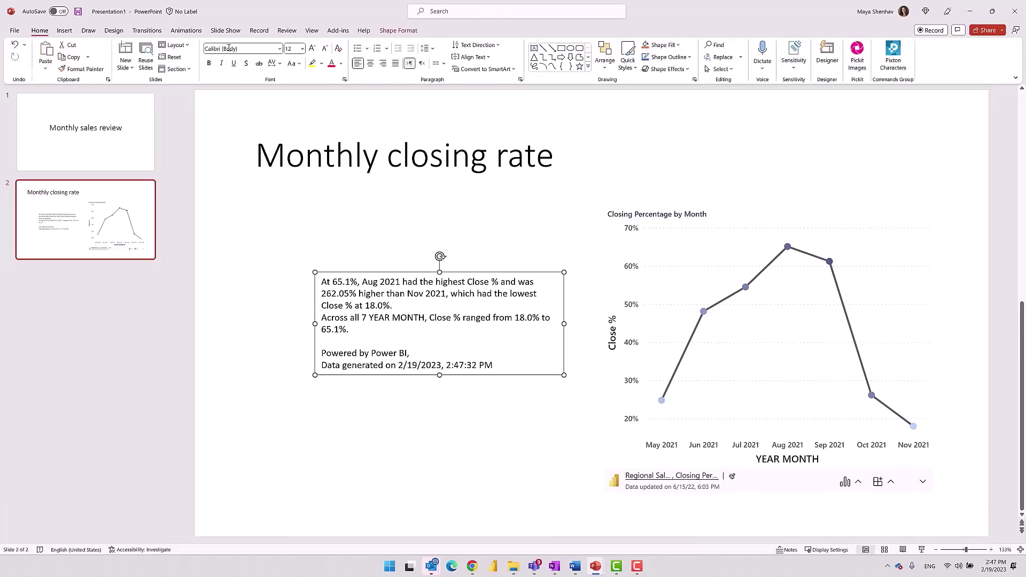
left_click(312, 48)
left_click(312, 48)
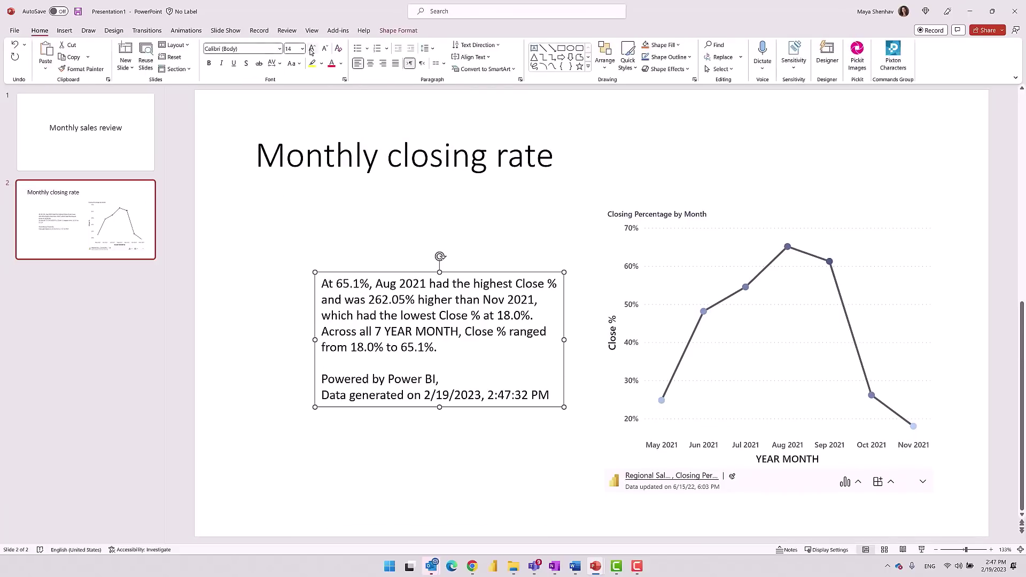
left_click(435, 441)
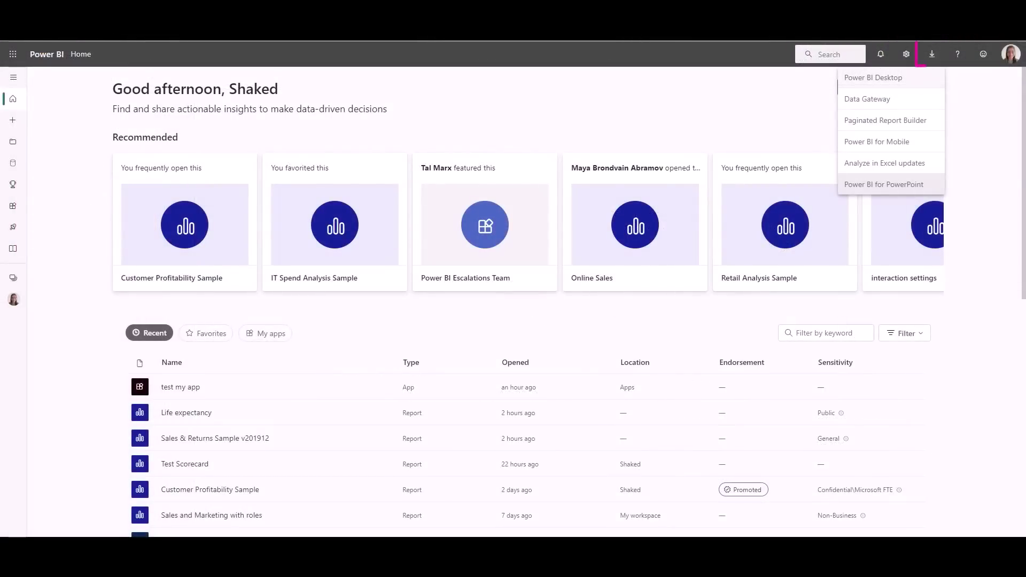
Pick Power BI for PowerPoint from the Download menu on Power BI Home
left_click(938, 186)
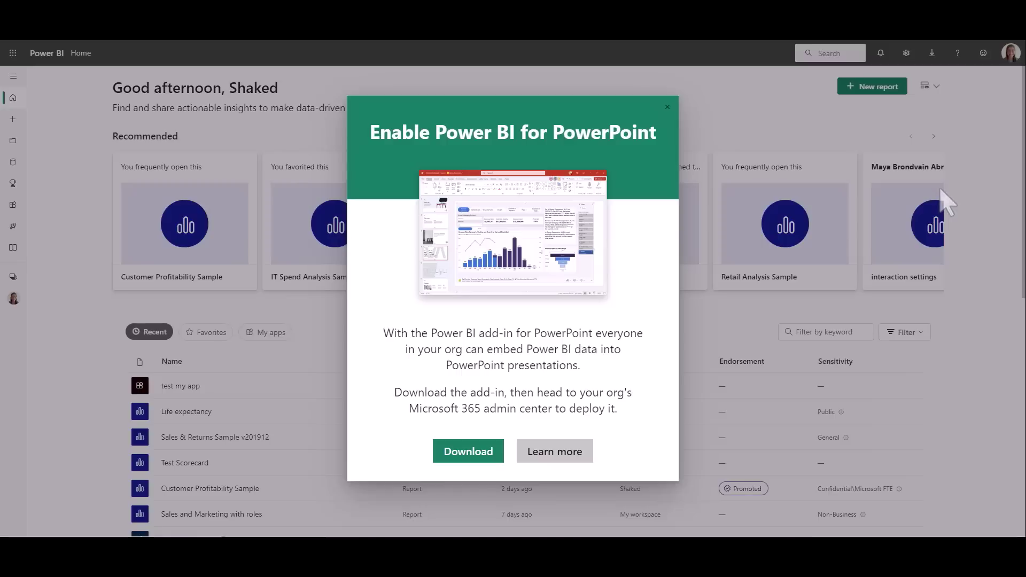